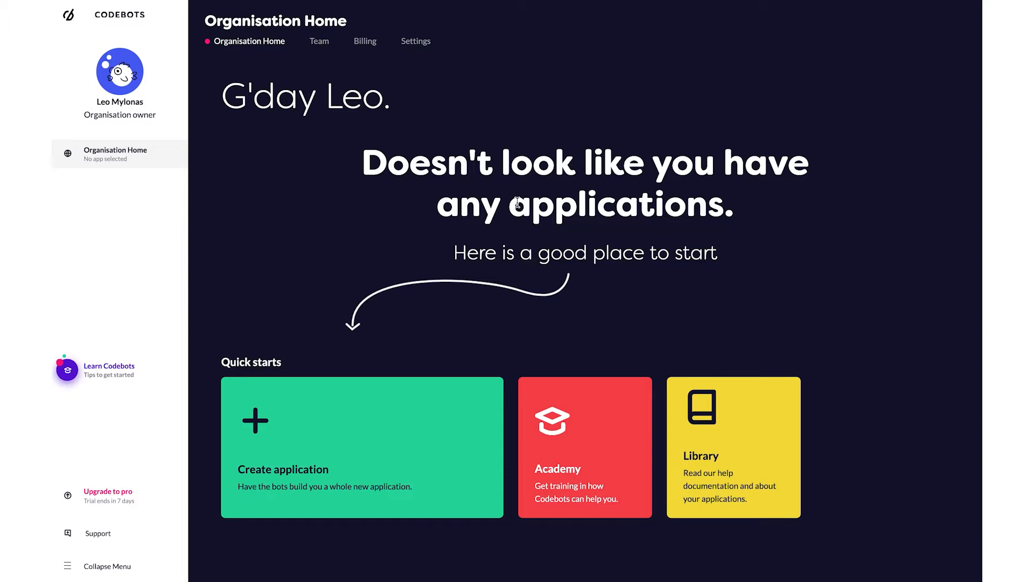
- Create a new application through custom setup as a legacy migration, and pick C#Bot as the bot
left_click(340, 429)
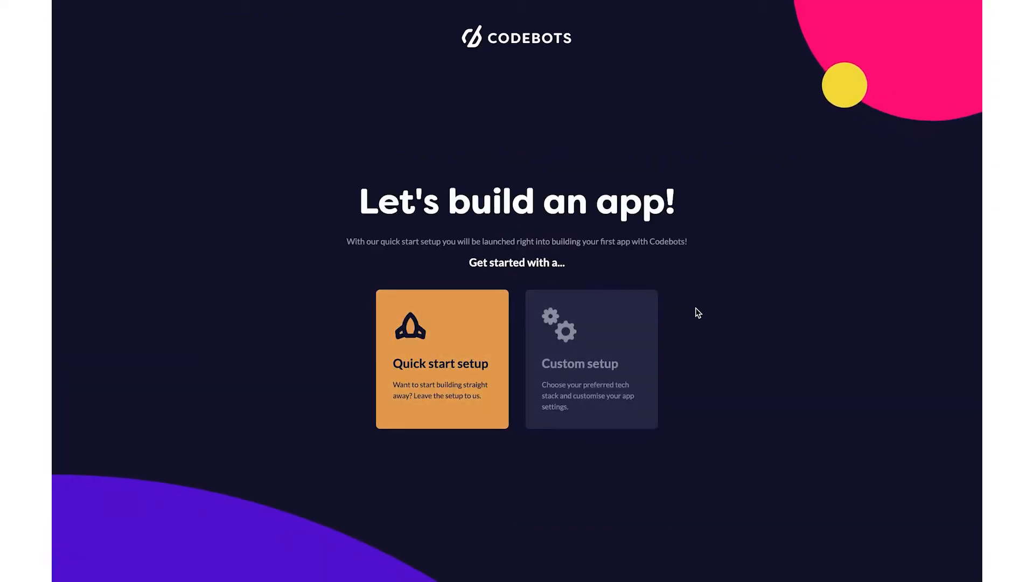
left_click(598, 369)
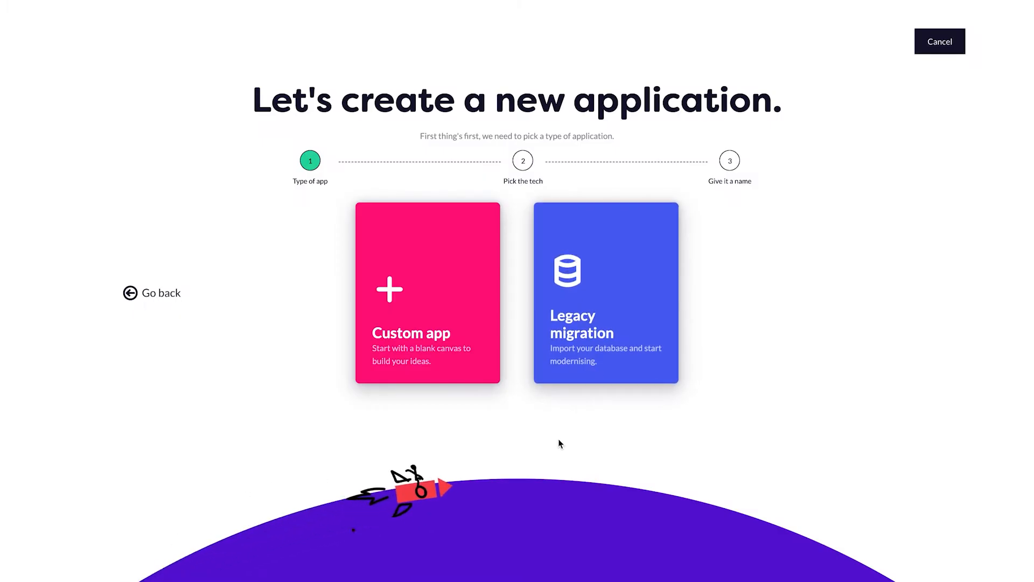
left_click(585, 313)
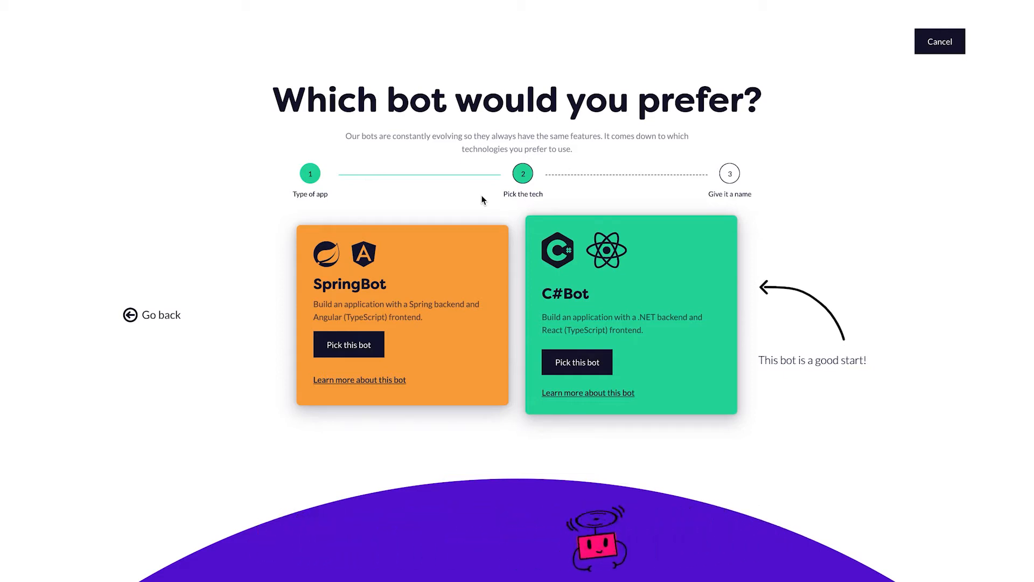
left_click(572, 362)
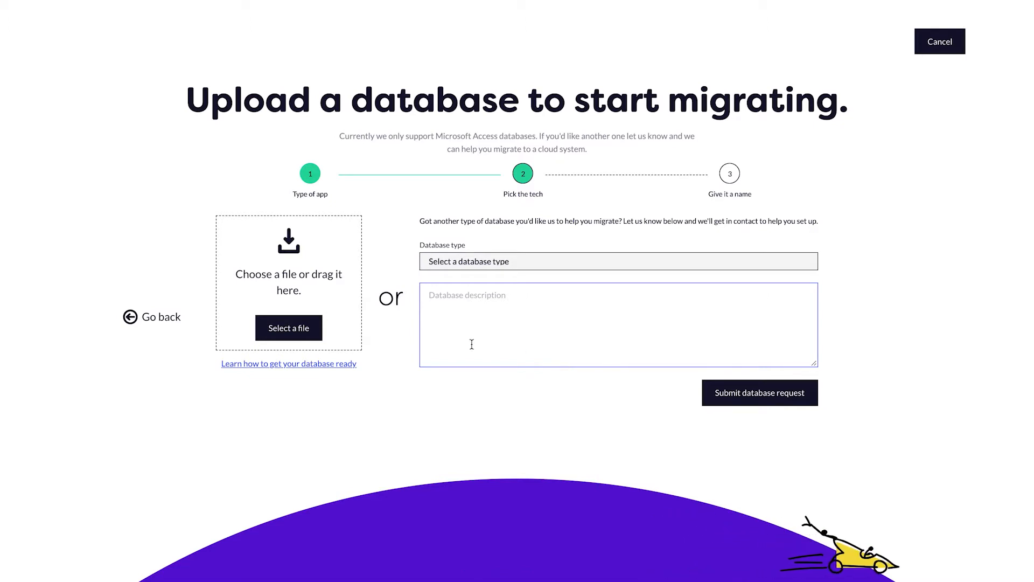
- Upload the Access database file !_demo.accdb for migration
left_click(302, 334)
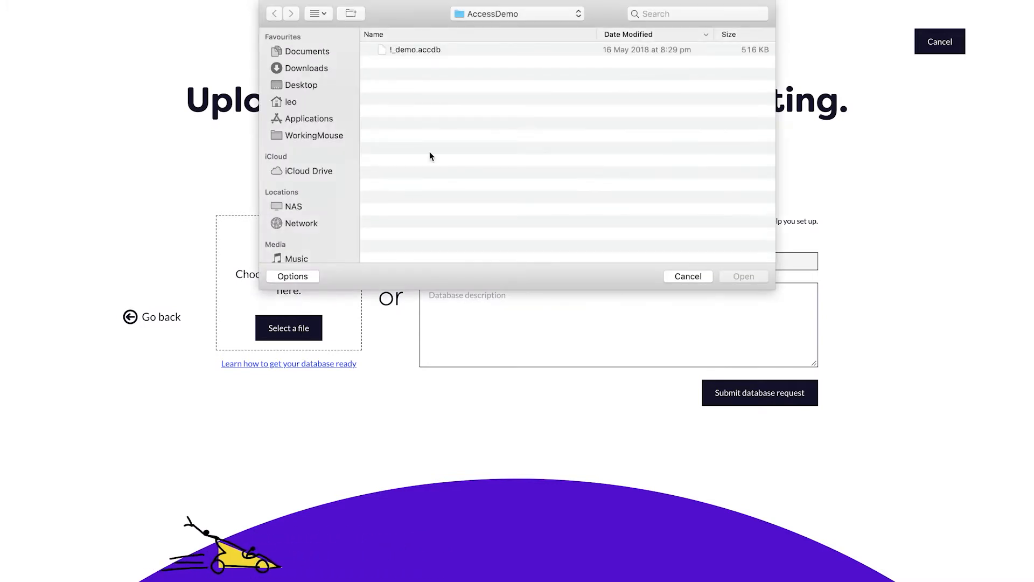
left_click(415, 51)
left_click(743, 277)
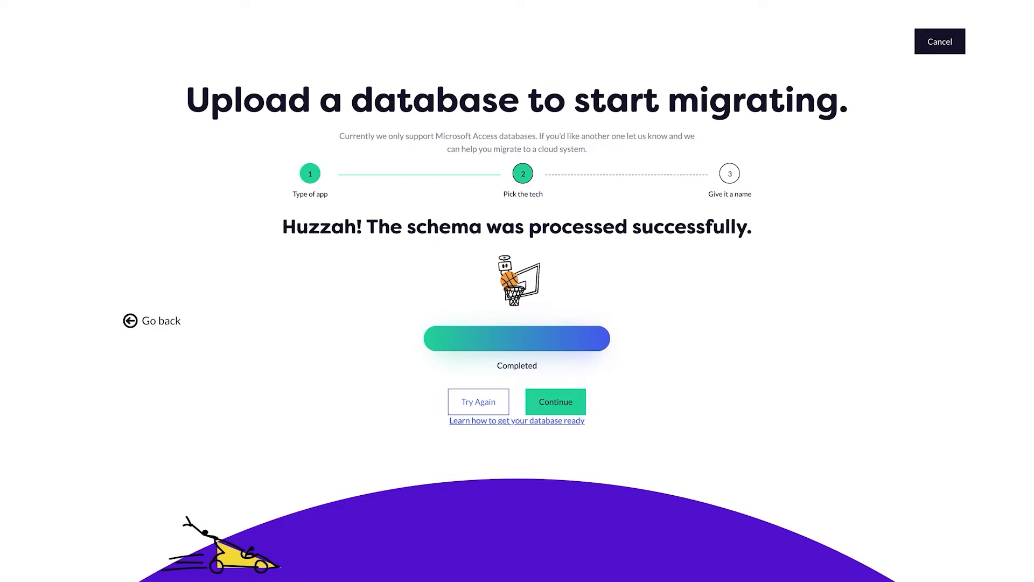
- Continue with the processed schema, name the application Access Demo, and start building it
left_click(558, 405)
type("Access Dem")
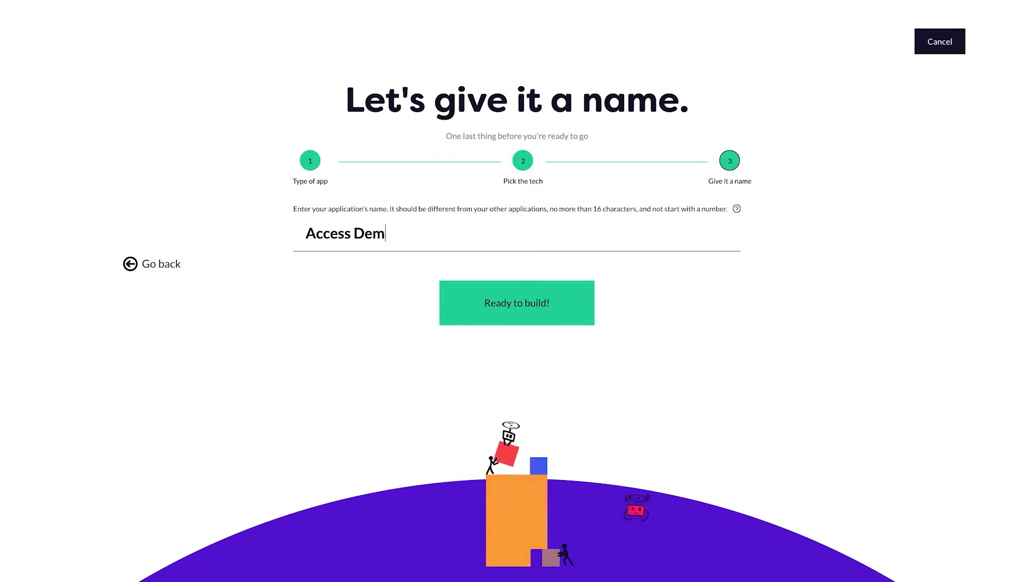
type("o")
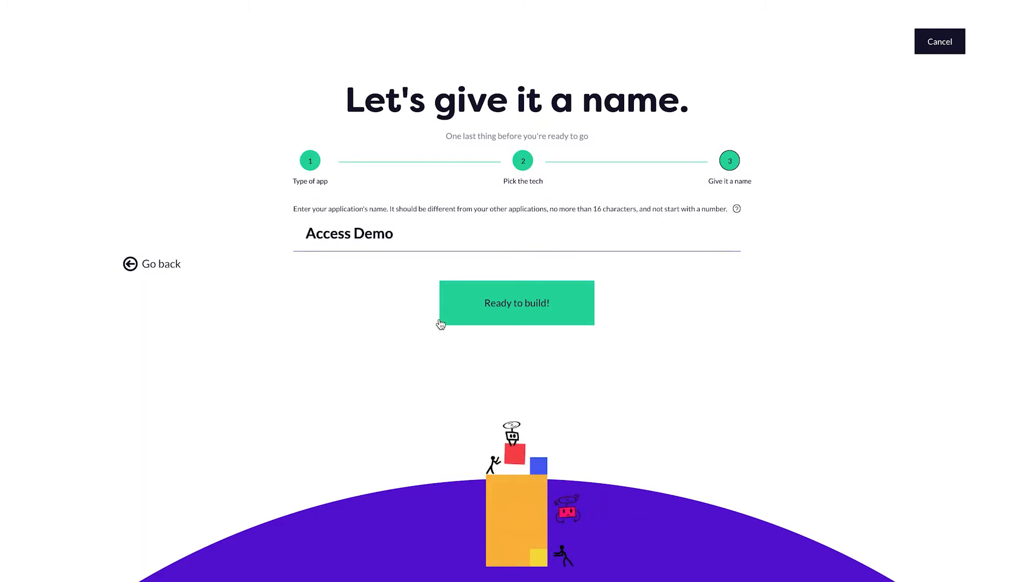
left_click(511, 318)
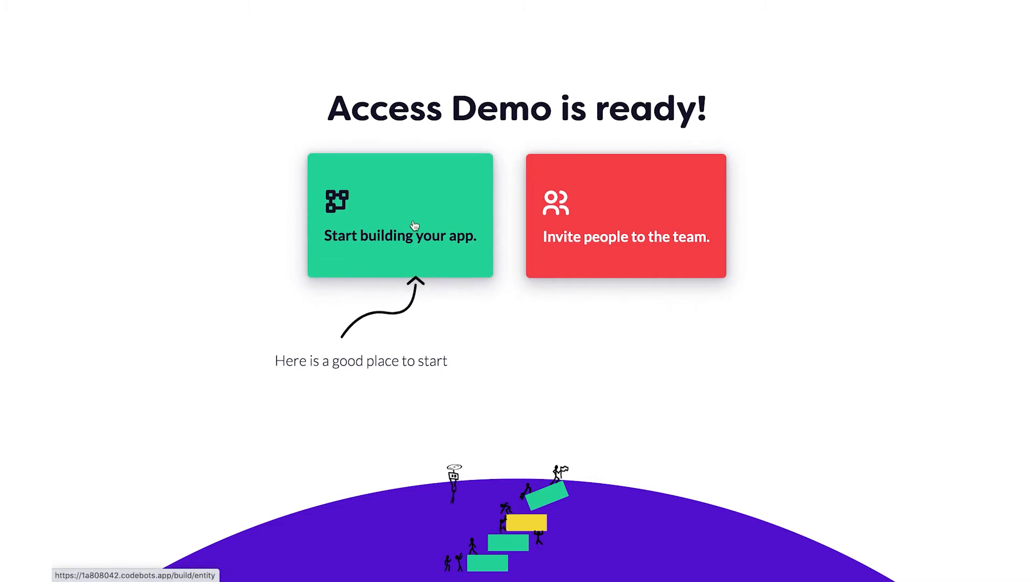
left_click(414, 225)
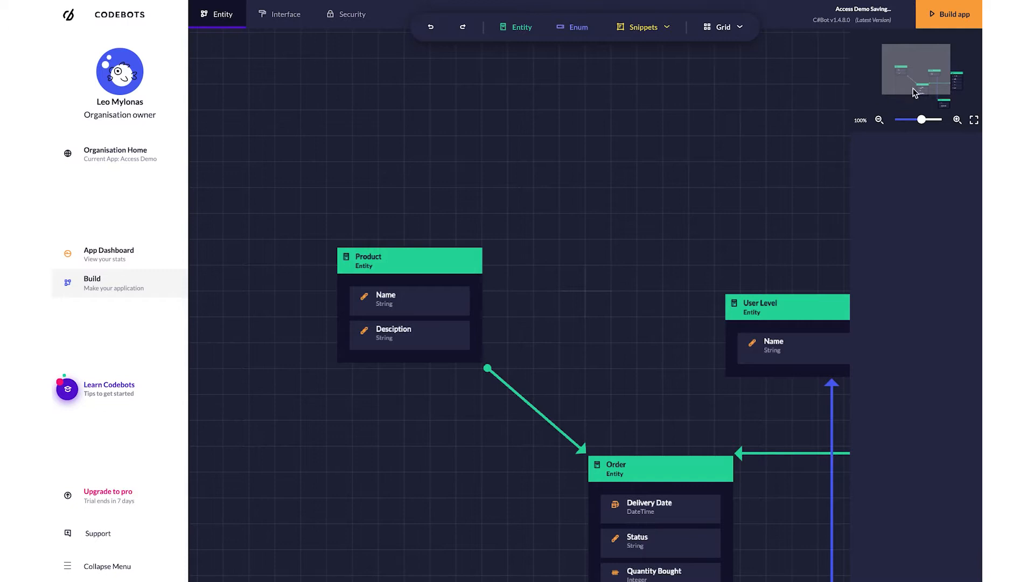
- Rearrange the entity diagram with User Level beside Employee, Supplier closer to Order and Product level with Order, straightening the Product–Order relationship
left_click_drag(922, 88, 912, 123)
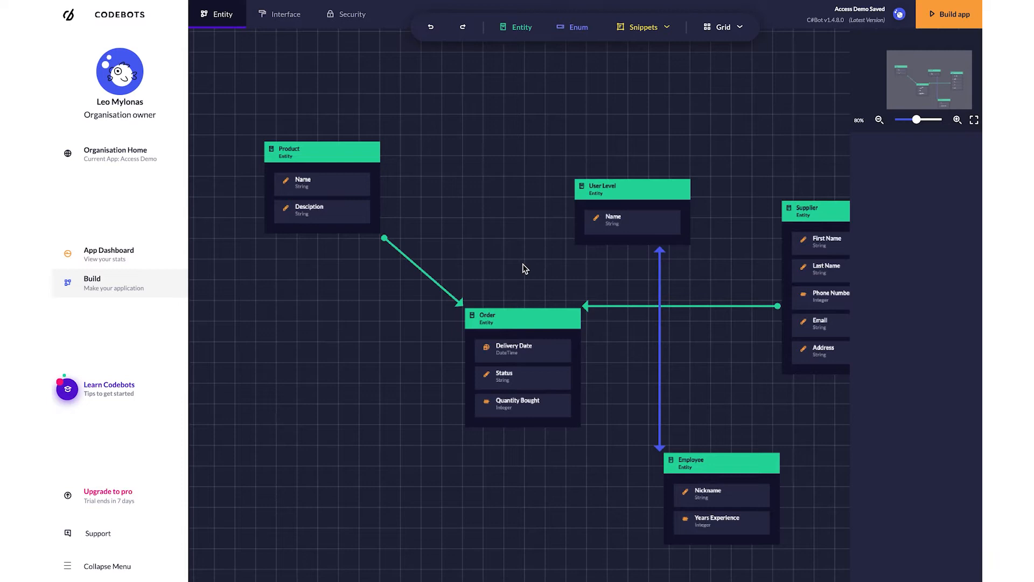
left_click_drag(640, 195, 561, 506)
left_click_drag(828, 216, 674, 211)
left_click_drag(540, 321, 545, 258)
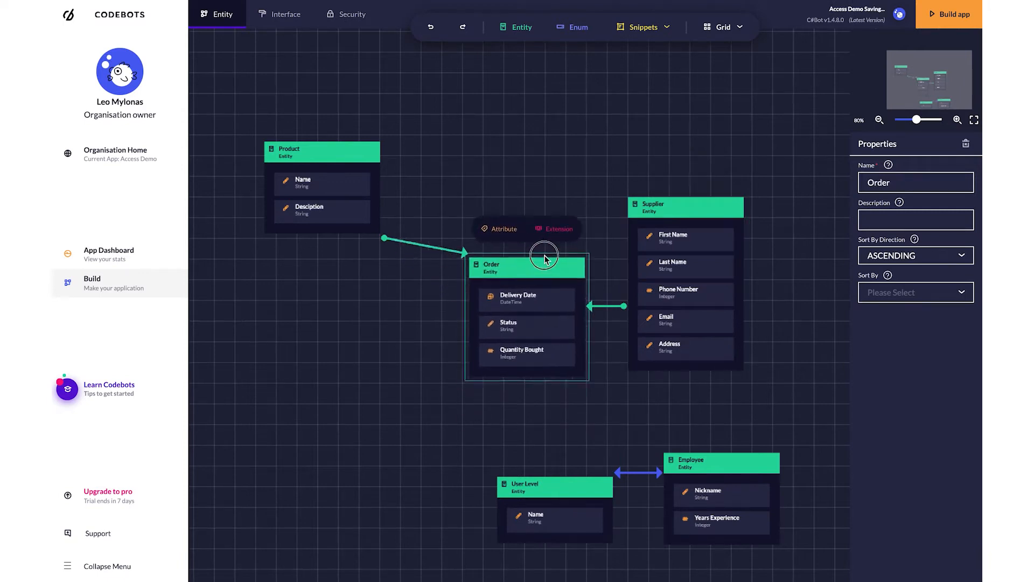
left_click_drag(324, 153, 343, 257)
left_click(404, 257)
left_click_drag(406, 269, 407, 276)
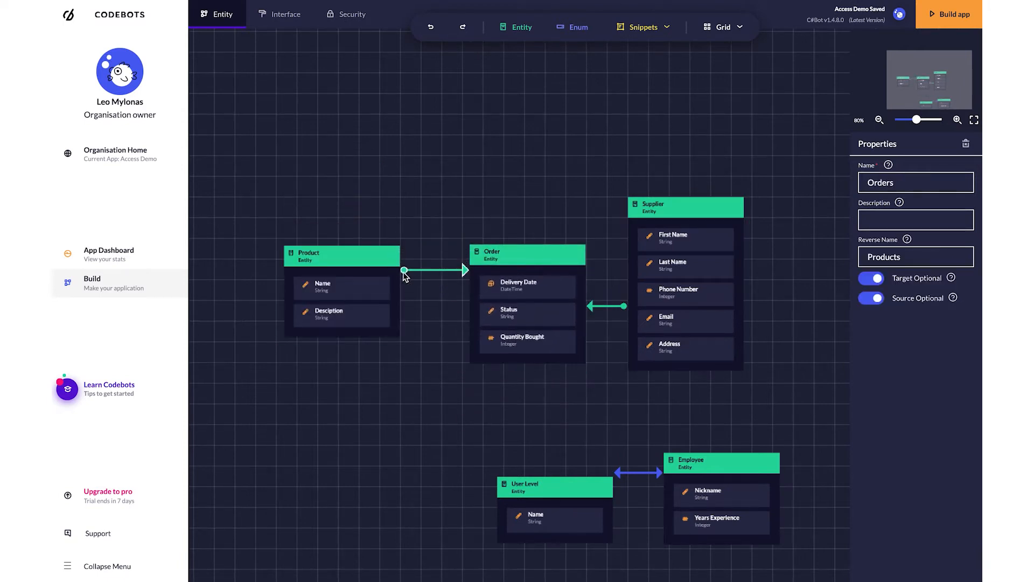
- Place User Level and Employee beneath the Product and Order entities, and straighten the relationship line between them
left_click(374, 265)
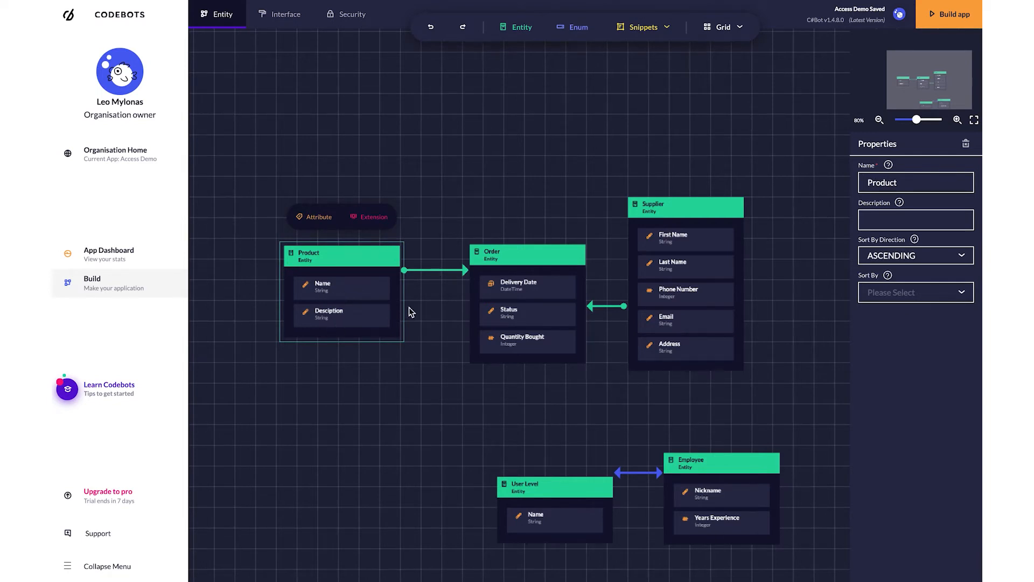
left_click(423, 303)
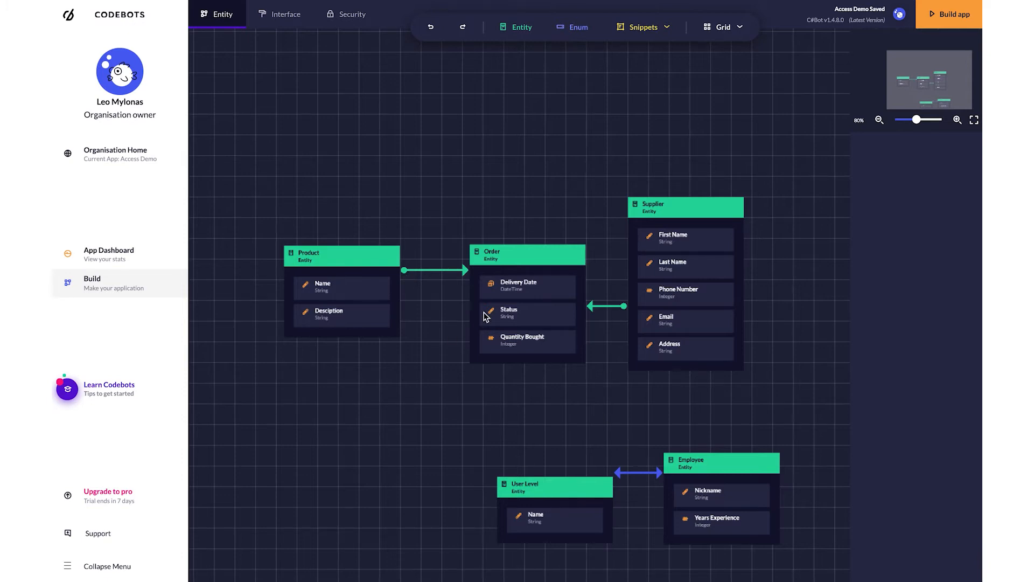
left_click(406, 273)
left_click(619, 474)
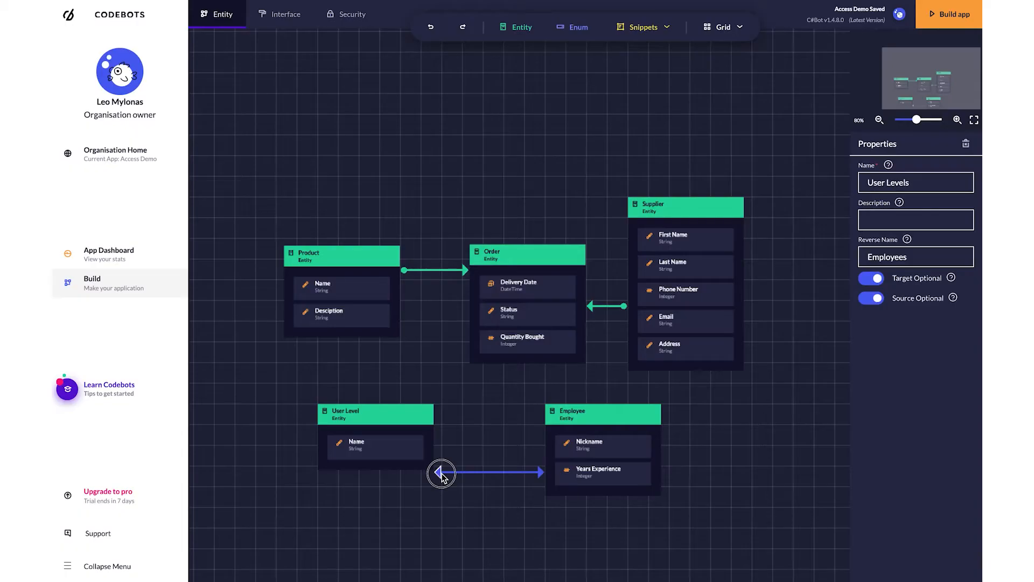
left_click_drag(441, 474, 444, 446)
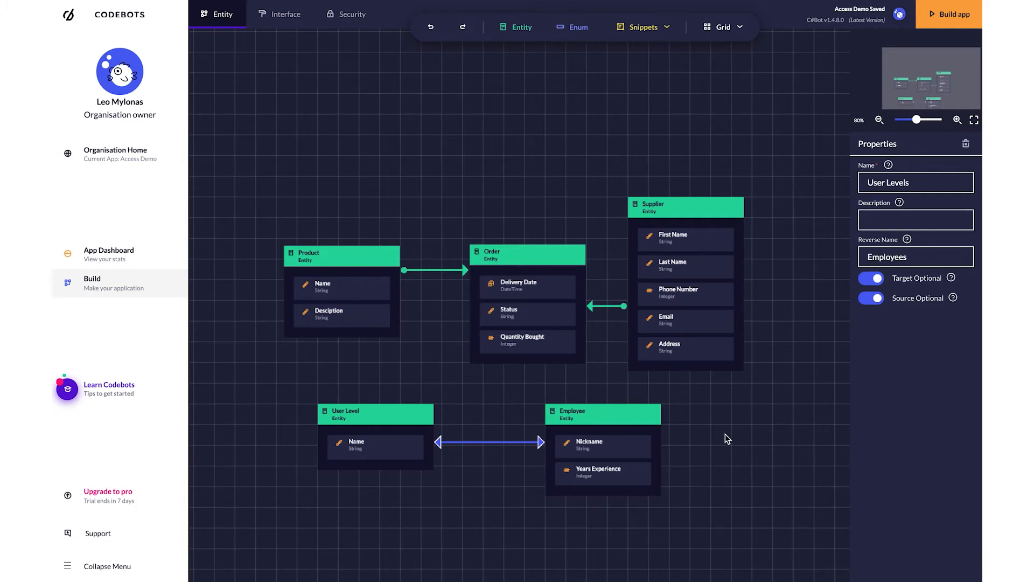
- Add the User extension to the Employee entity and shift the entity slightly upward
left_click(607, 416)
left_click(641, 379)
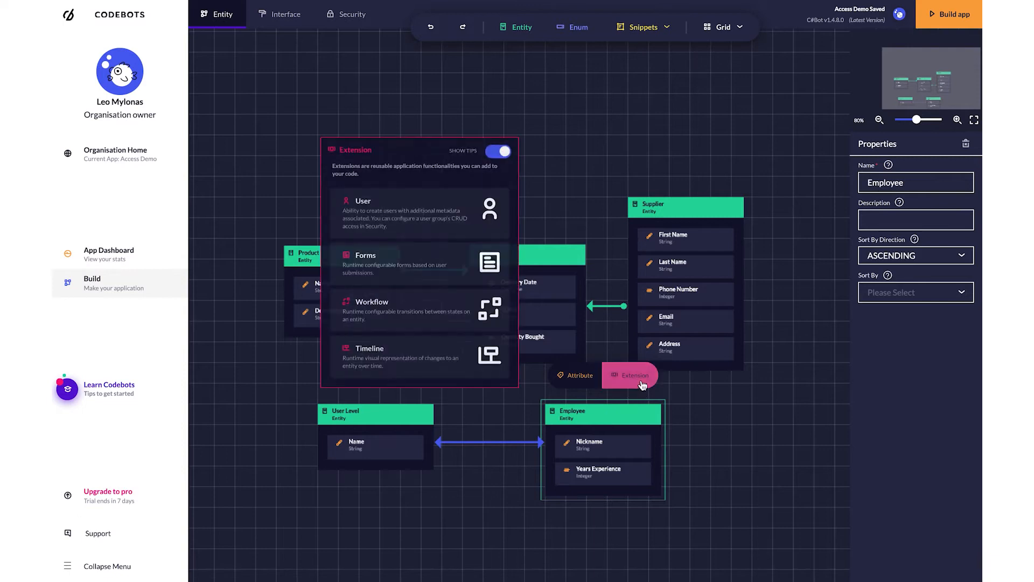
left_click(415, 219)
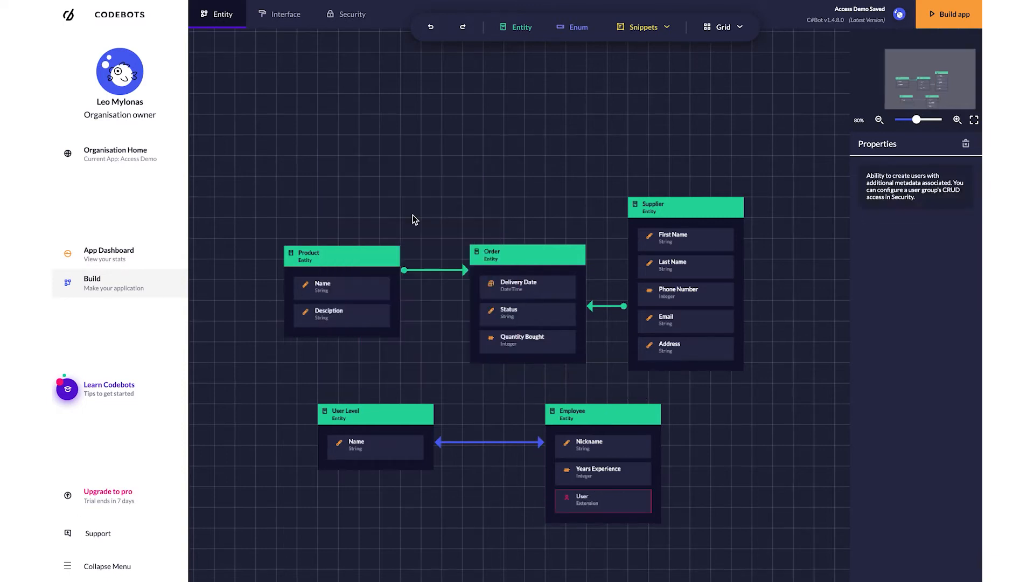
left_click(781, 424)
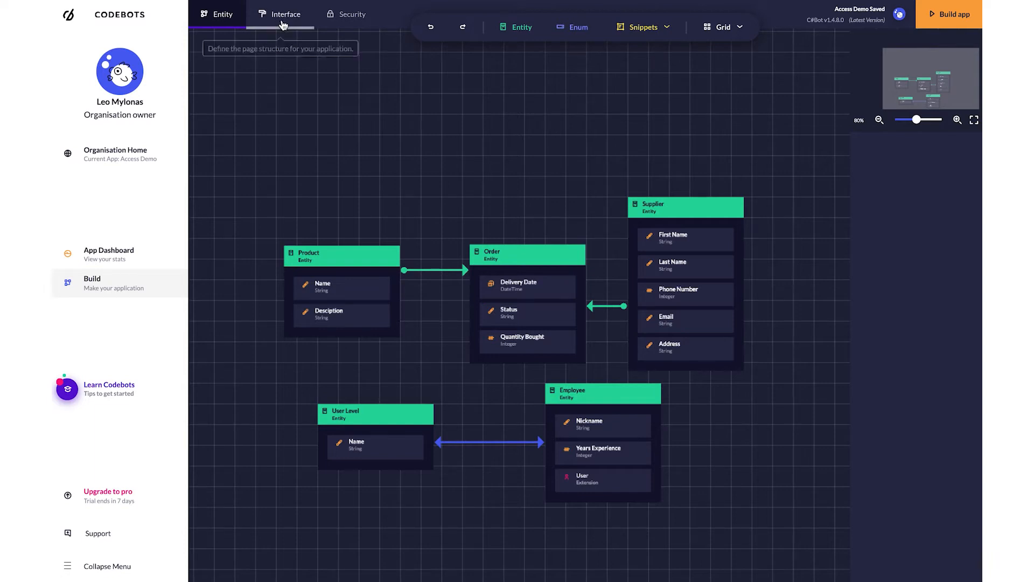
- Add a page to the application's interface and name it Suppliers
left_click(284, 25)
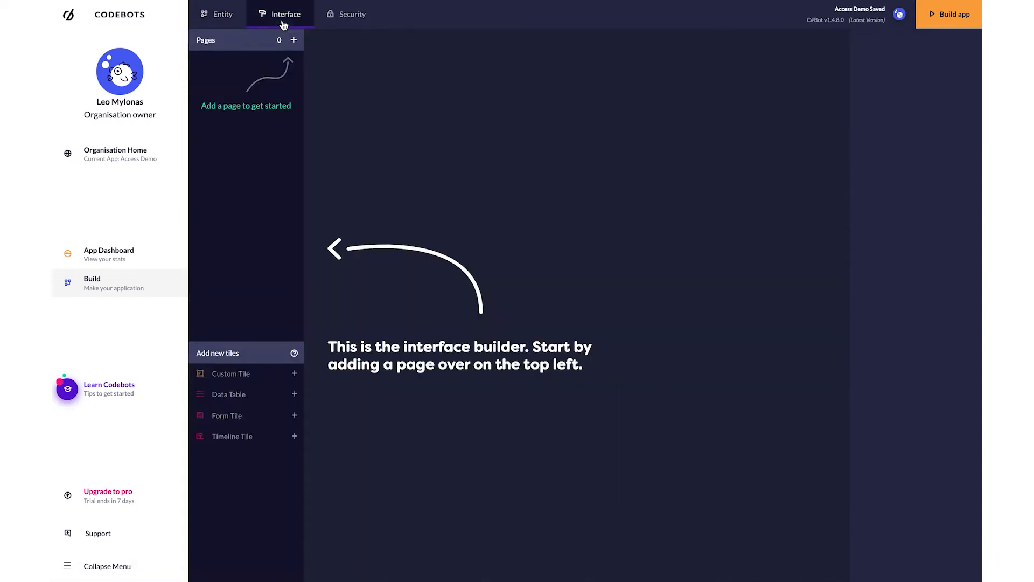
left_click(294, 41)
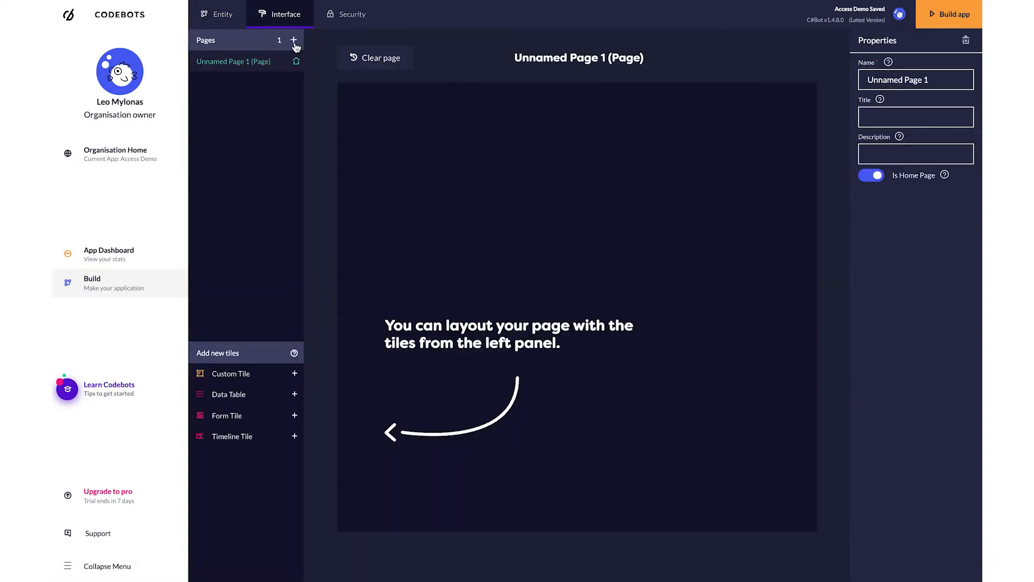
left_click_drag(959, 80, 833, 69)
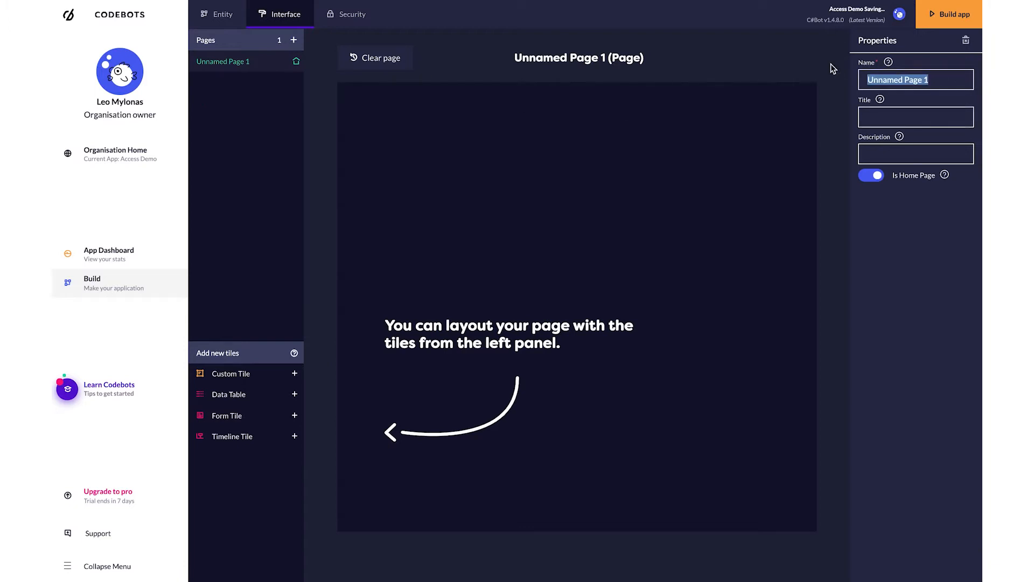
type("Suppliers")
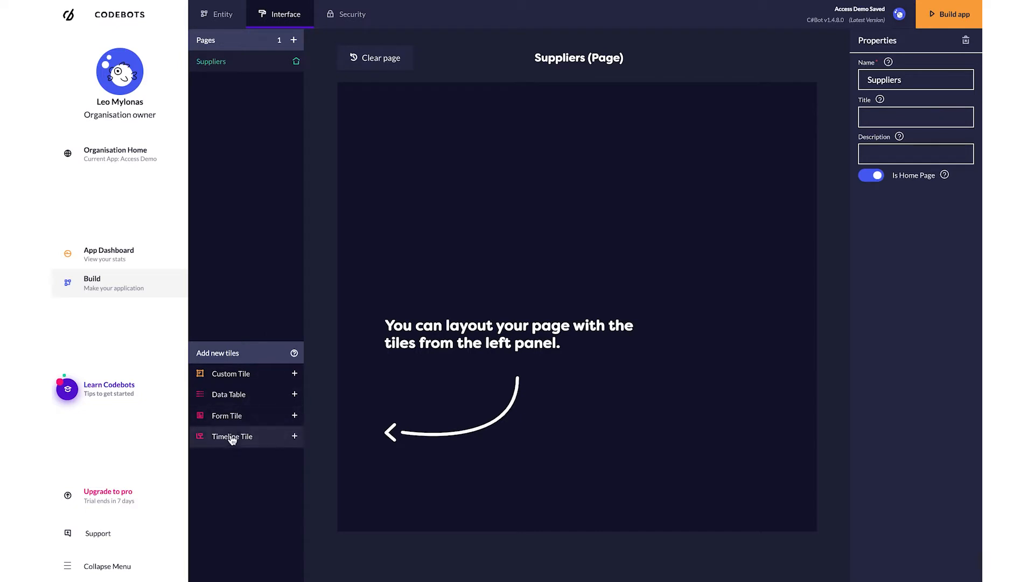
- Add a data table tile named Suppliers to the Suppliers page and link it to the Supplier entity
left_click(249, 398)
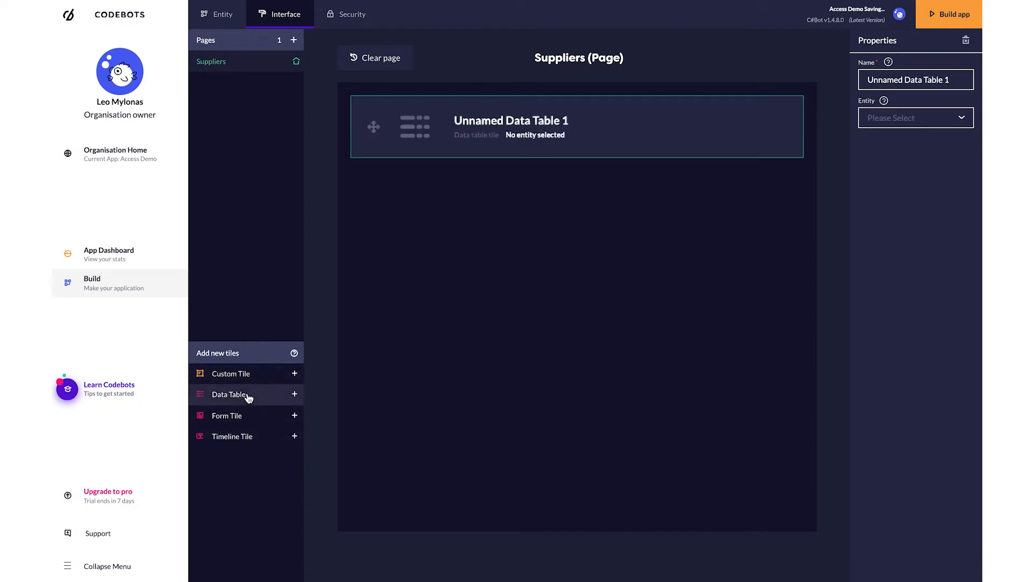
left_click_drag(962, 81, 836, 74)
type("Supplier")
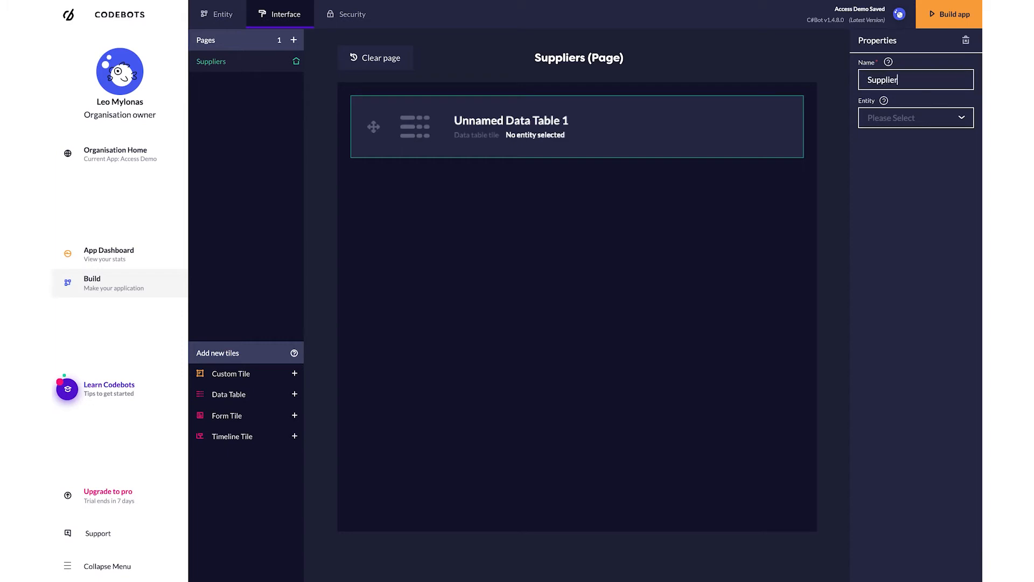
type("s")
left_click(962, 120)
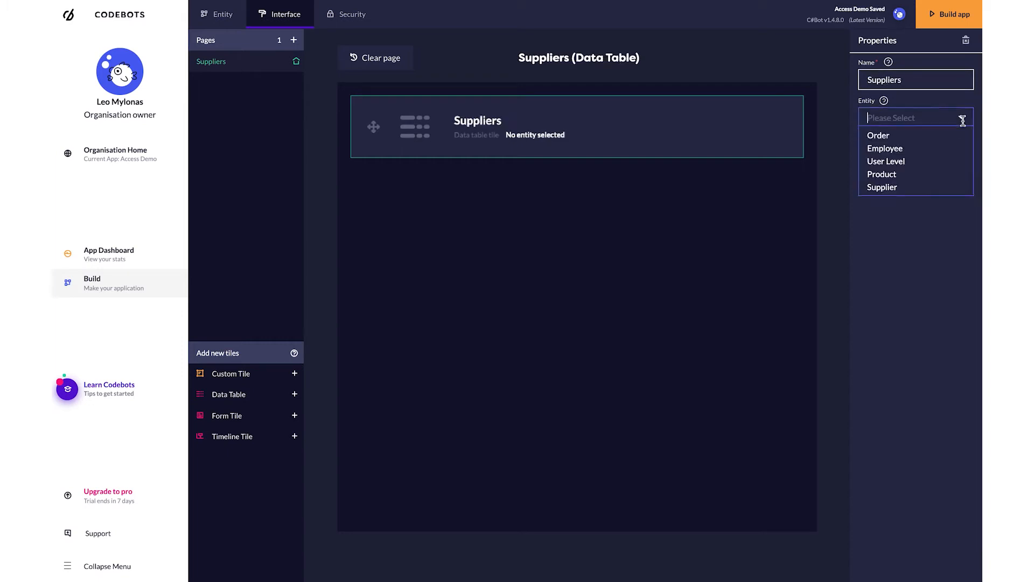
left_click(891, 188)
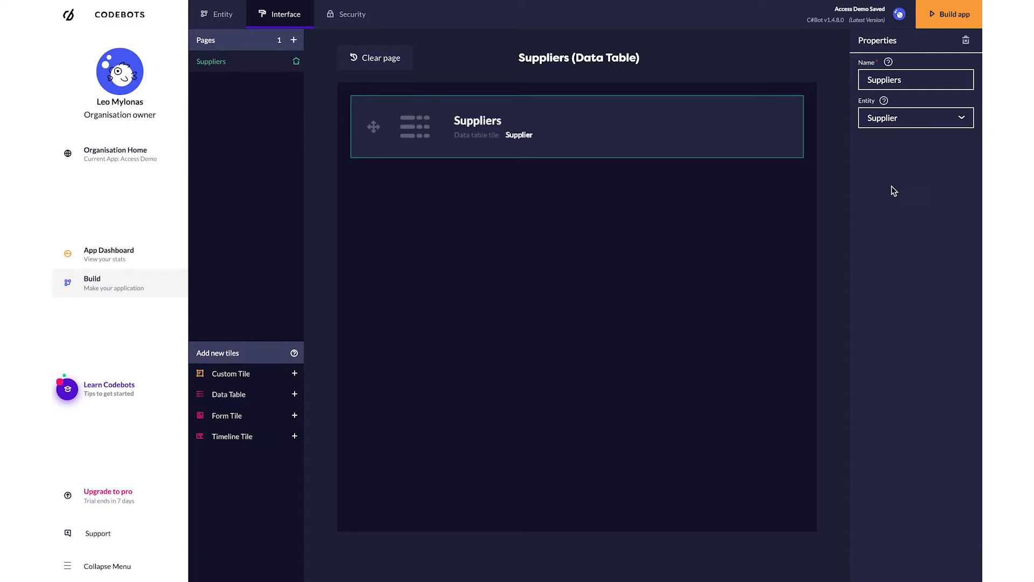
left_click(611, 248)
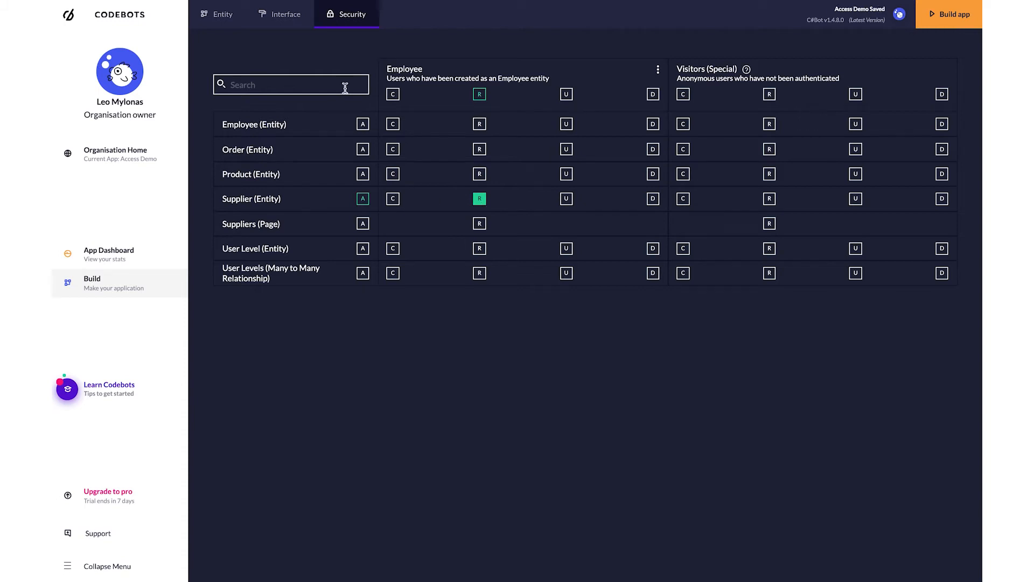
- Add a new entity above Order in the entity diagram and name it Admin
left_click(229, 26)
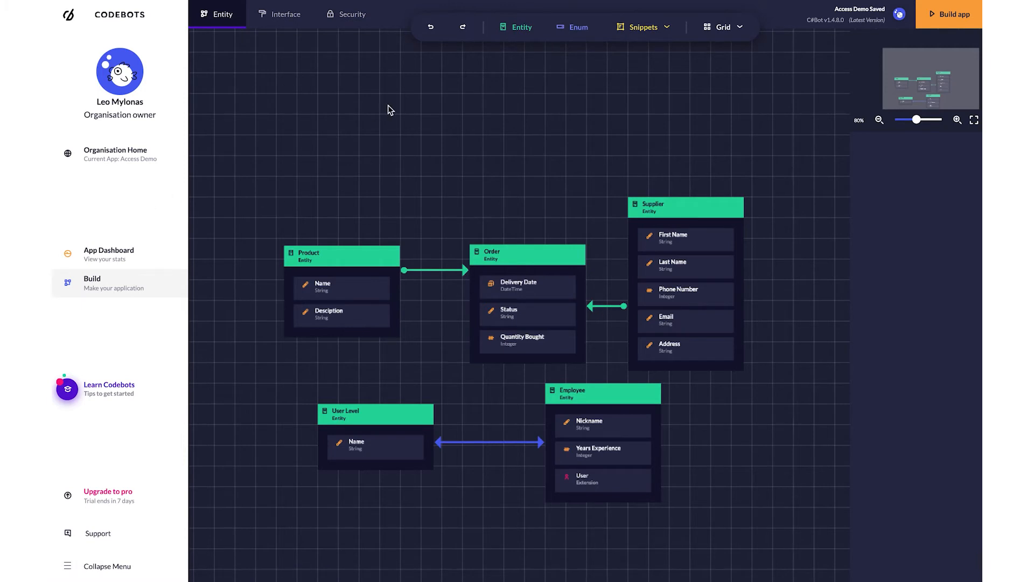
left_click(520, 30)
left_click_drag(618, 267, 551, 155)
left_click_drag(933, 184, 864, 174)
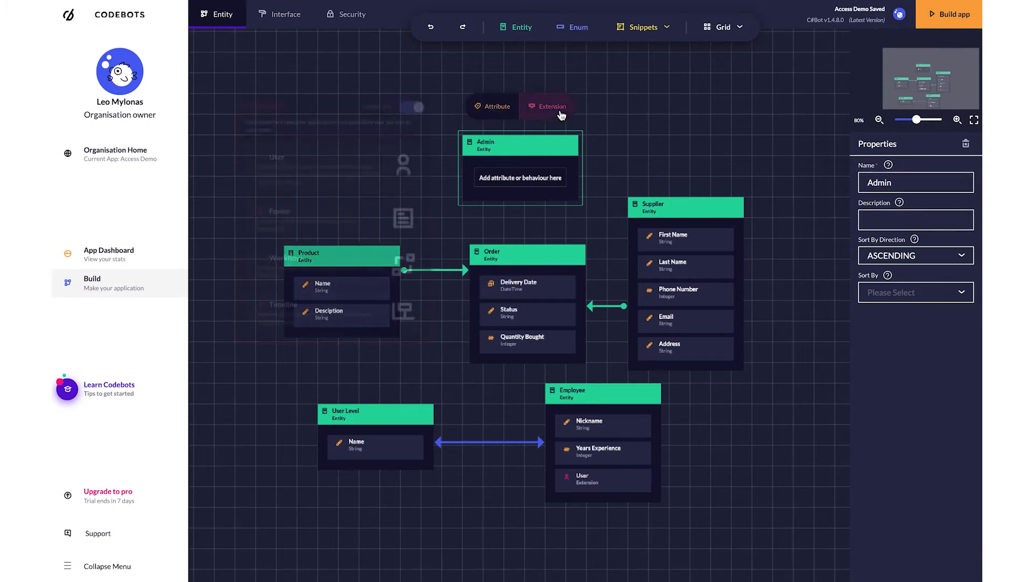
- Add the User extension to the Admin entity and shift the entity slightly upward
left_click(550, 107)
left_click(366, 156)
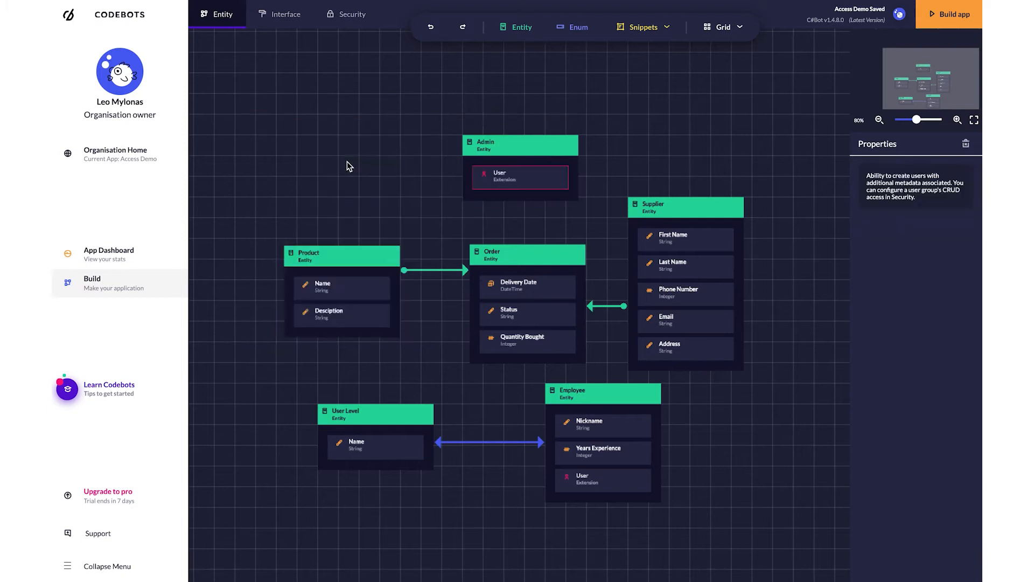
left_click(539, 129)
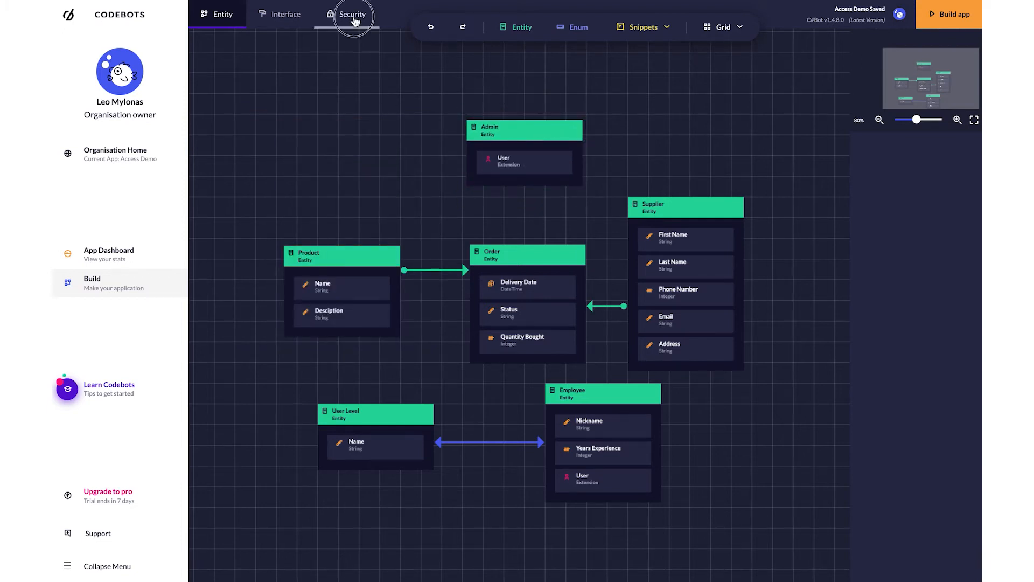
- Grant Admin create, read, update and delete permissions across all entities, plus page read access, and give Employee read access to the Suppliers page
left_click(351, 16)
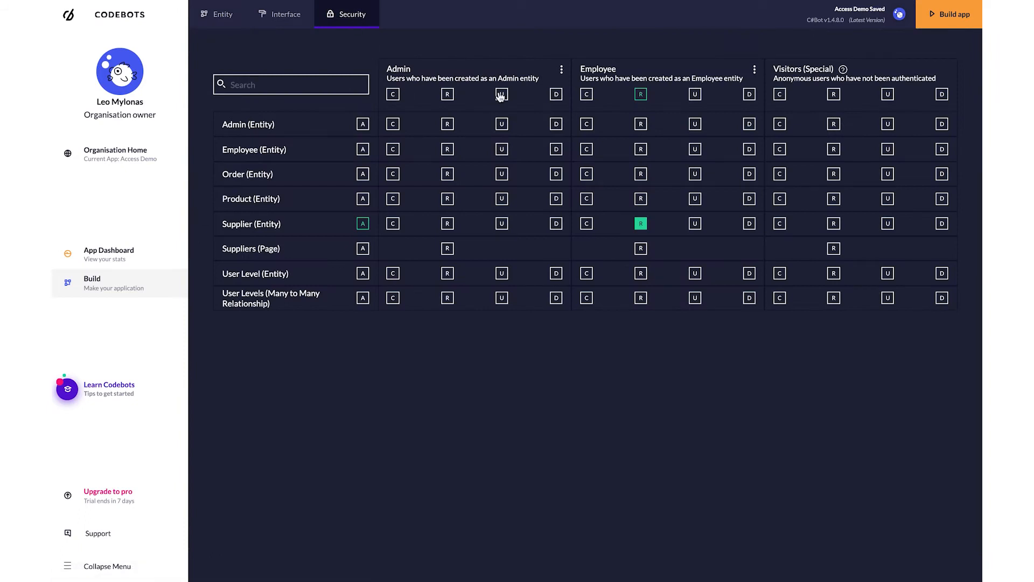
left_click(392, 96)
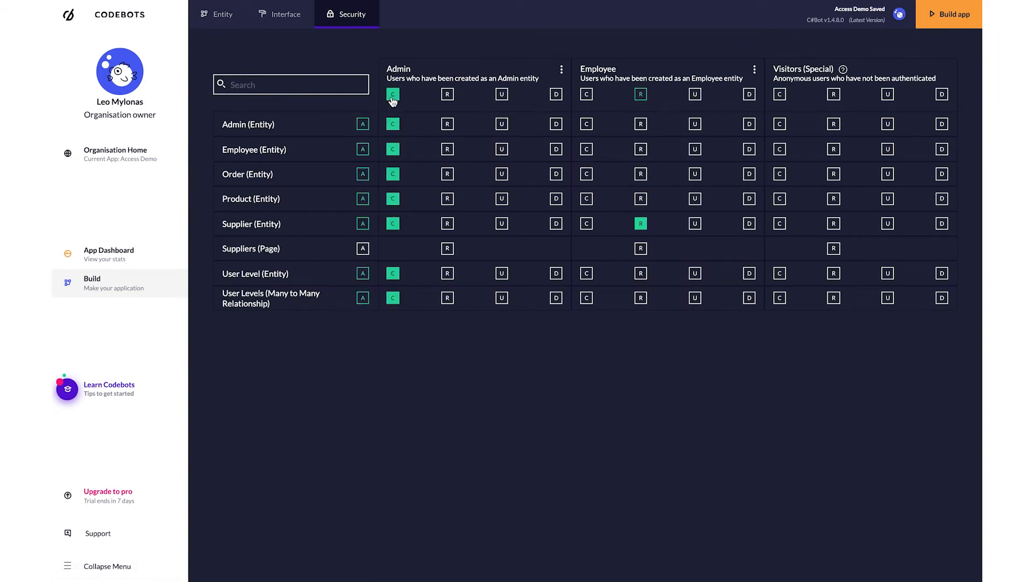
left_click(451, 101)
left_click(504, 100)
left_click(558, 97)
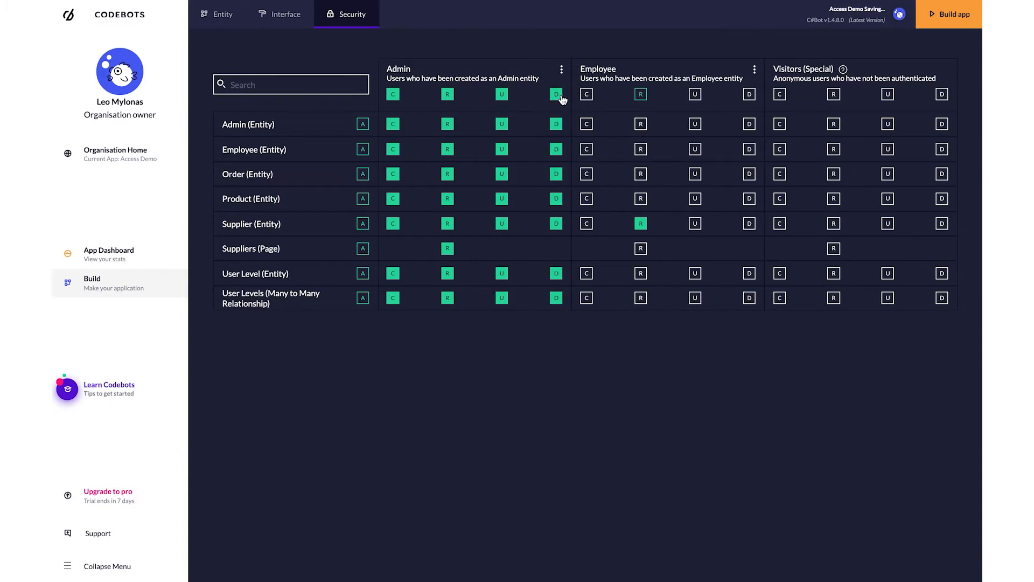
left_click(640, 249)
- Build the app using the Codebots-provided Git repo and open the resulting source code in GitLab
left_click(948, 20)
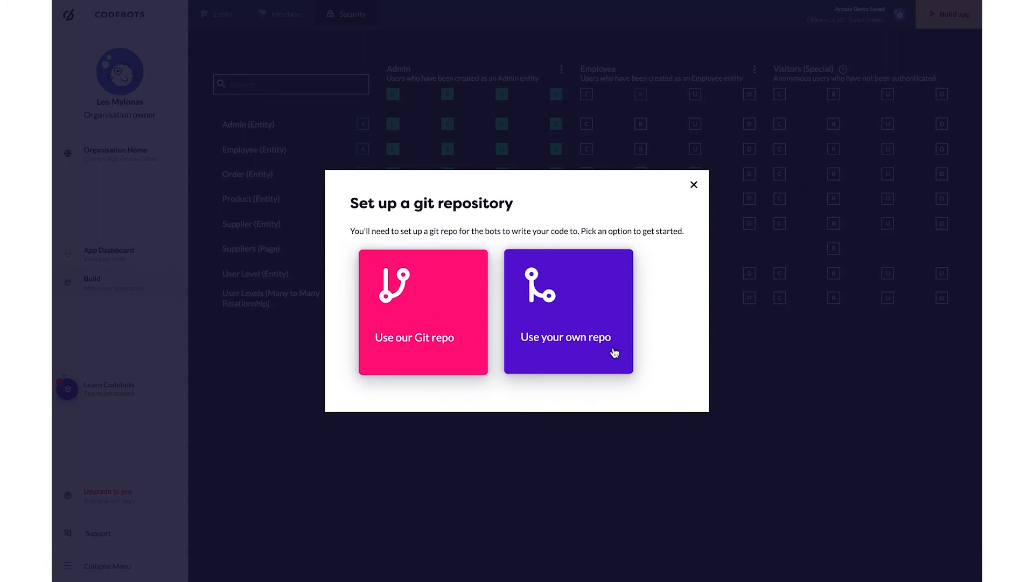
left_click(440, 337)
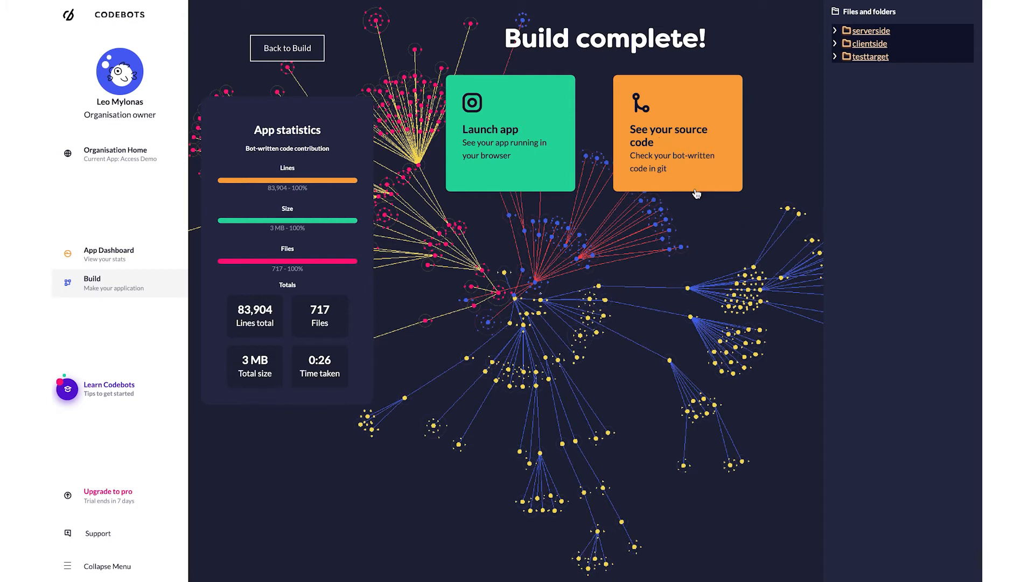
left_click(684, 169)
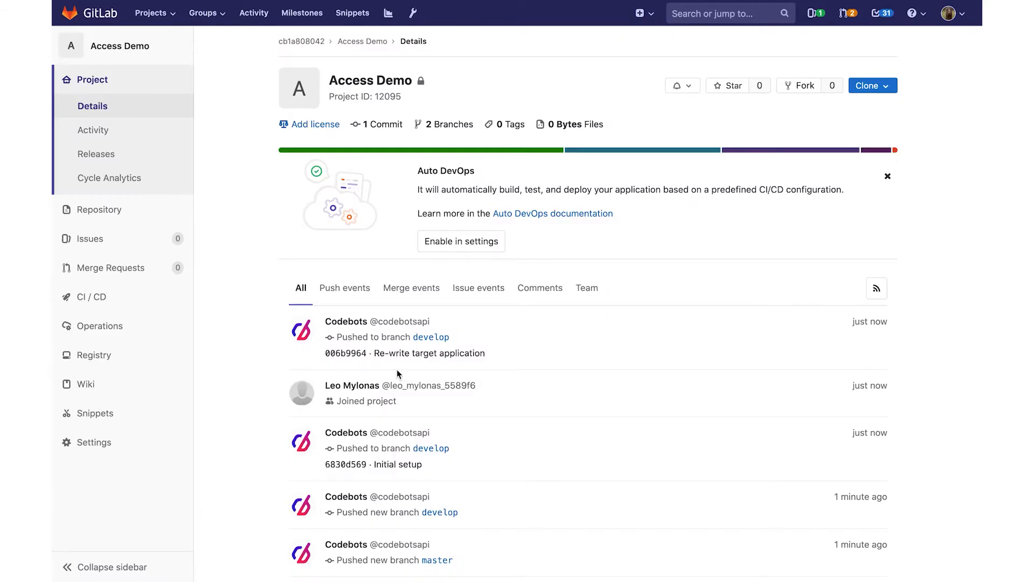
- Open the "Re-write target application" commit from the repository's commit history to inspect its changes
left_click_drag(384, 354, 478, 356)
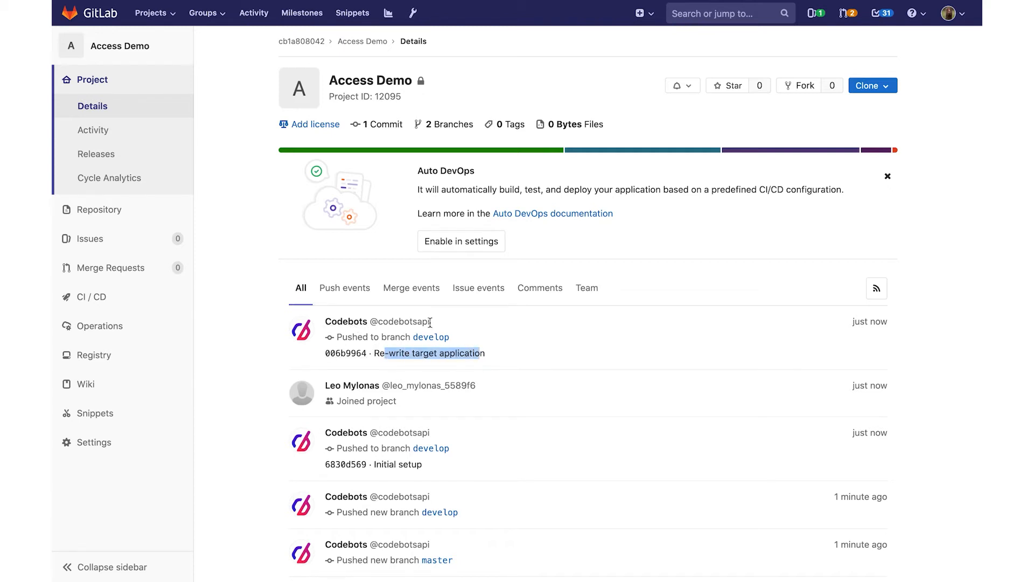
mouse_move(189, 214)
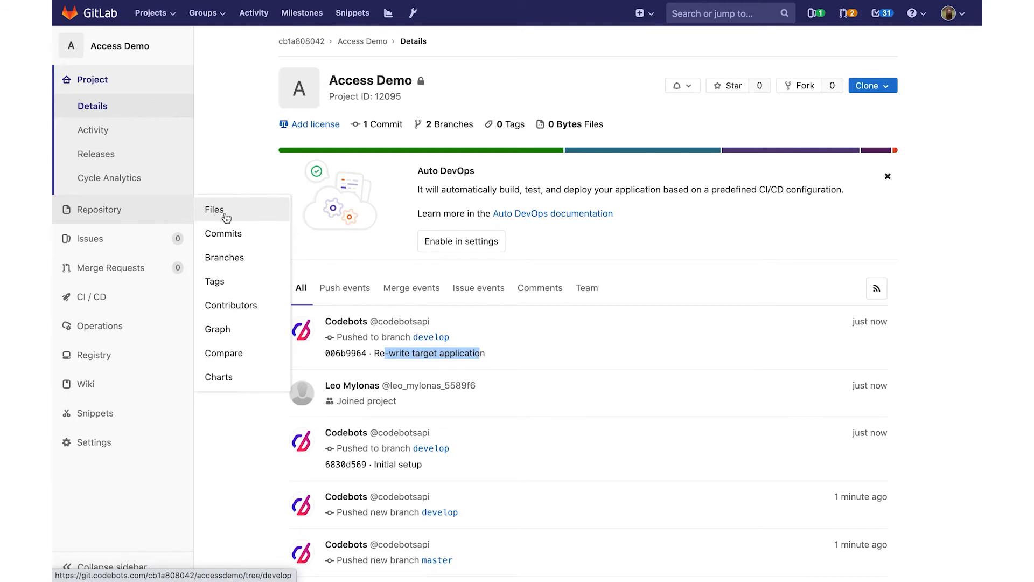
left_click(225, 240)
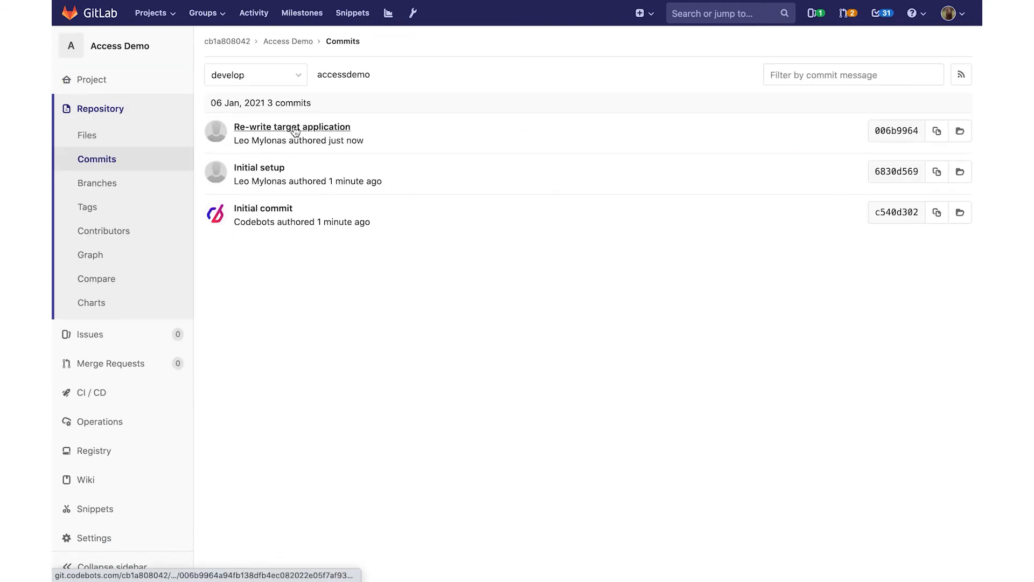
left_click(258, 132)
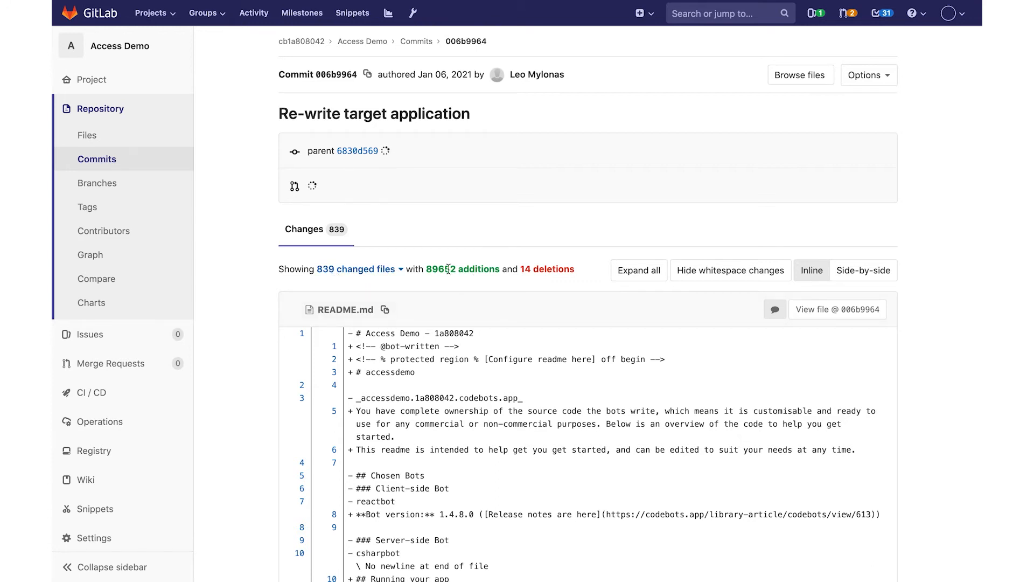
- Browse the repository files to serverside/src/Controllers/Entities and open SupplierEntityController.cs
left_click(101, 141)
scroll(350, 238, "down", 1)
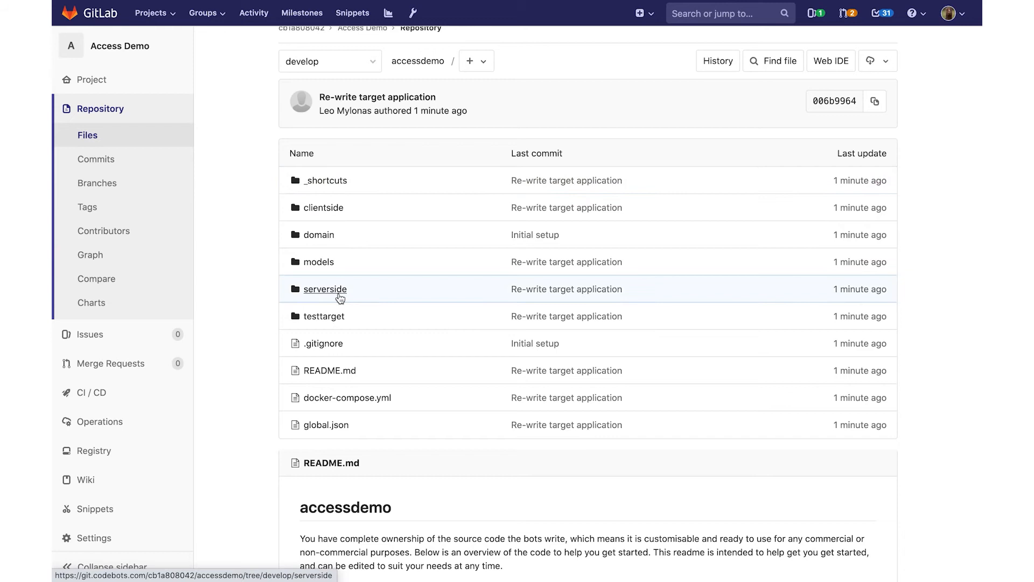
left_click(340, 298)
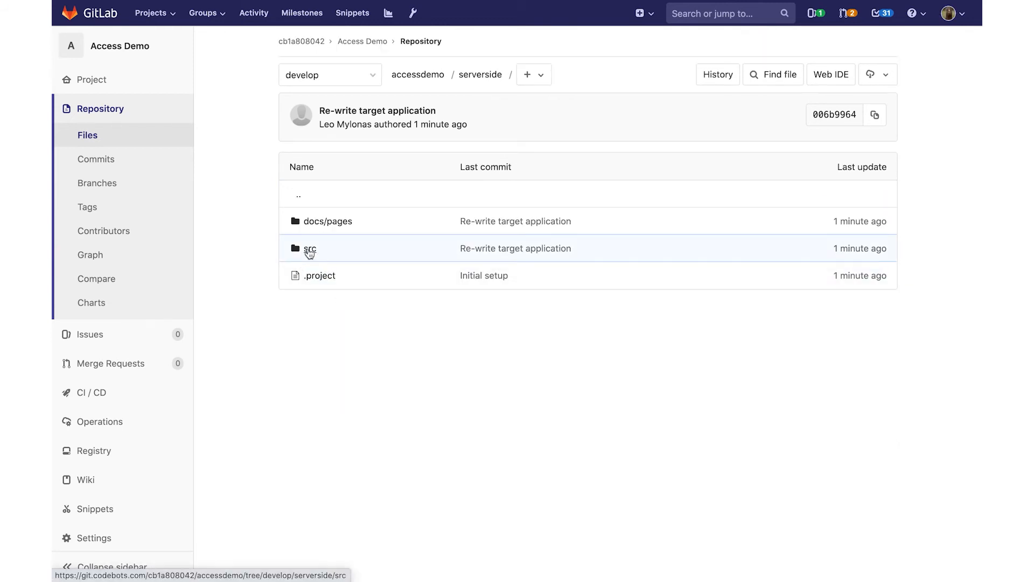
left_click(311, 252)
scroll(334, 323, "down", 2)
left_click(317, 398)
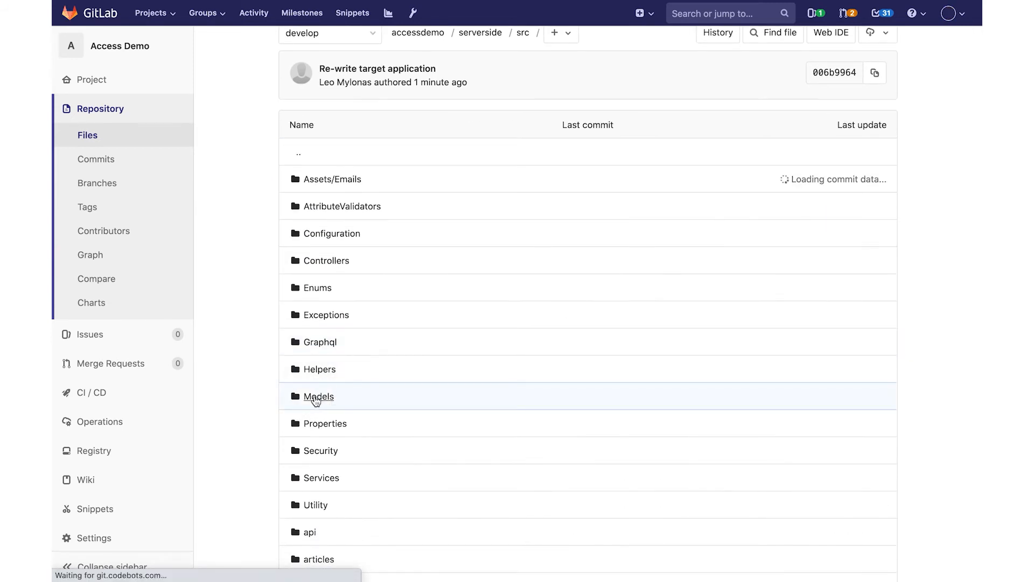
left_click(325, 261)
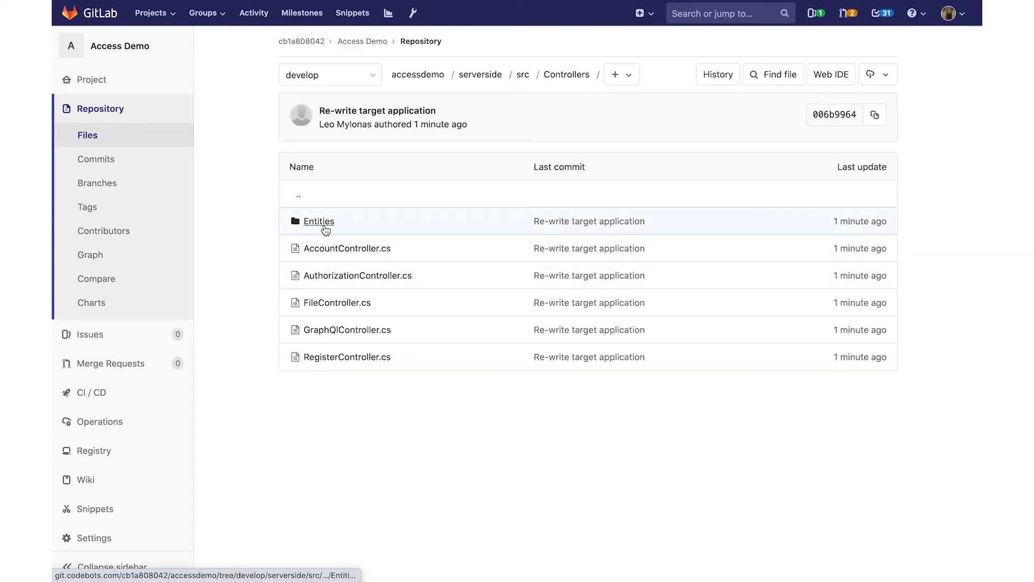
left_click(324, 226)
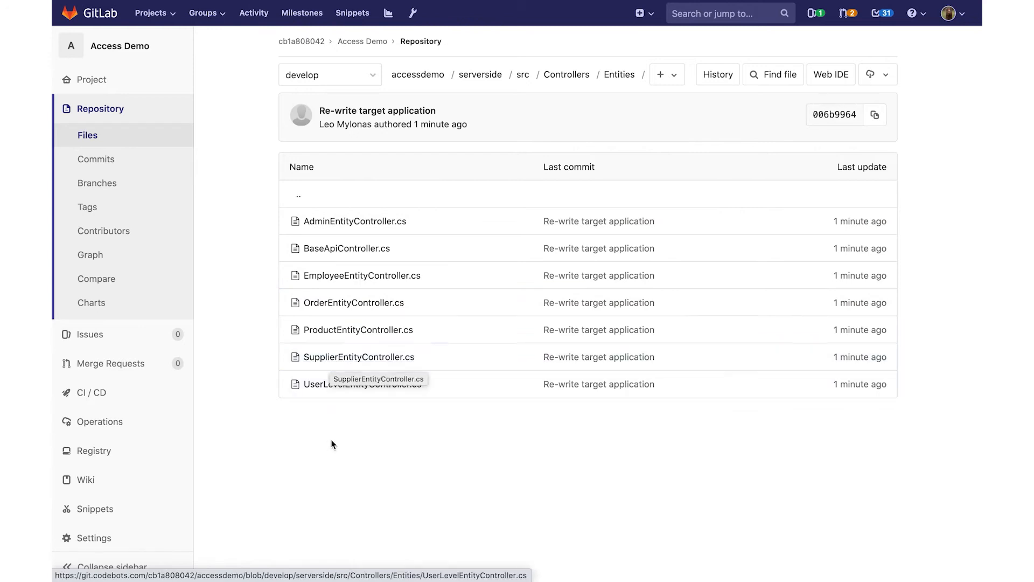
left_click(354, 354)
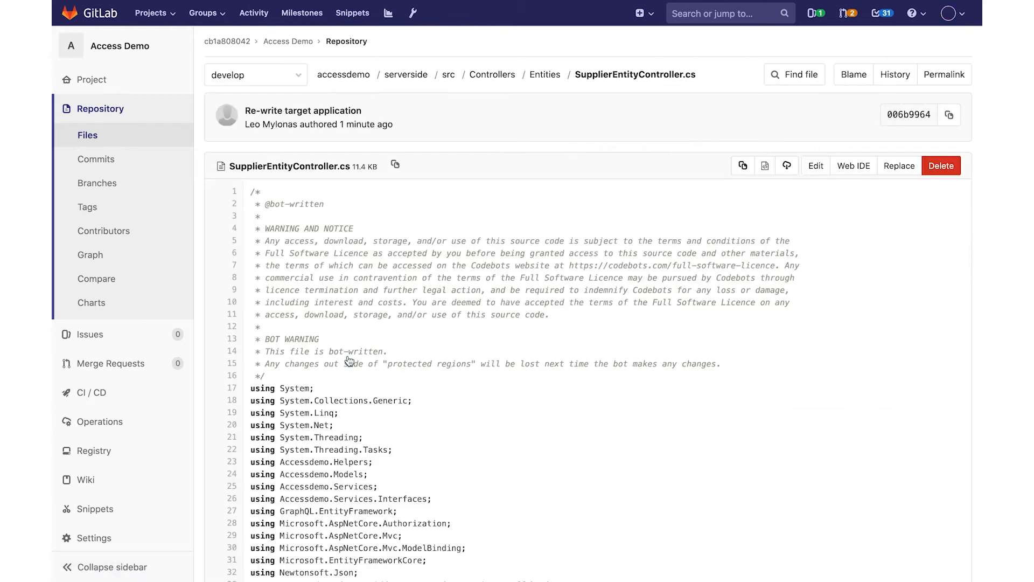
- Examine the bot-written SupplierEntityController.cs code, including its protected regions and its get, create and update endpoints
scroll(471, 305, "down", 7)
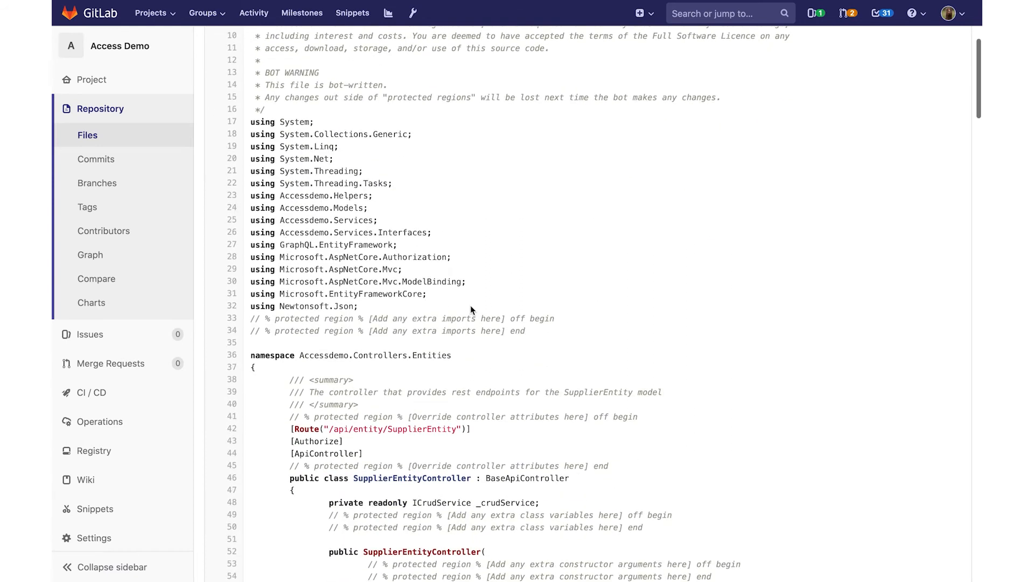
scroll(471, 304, "down", 8)
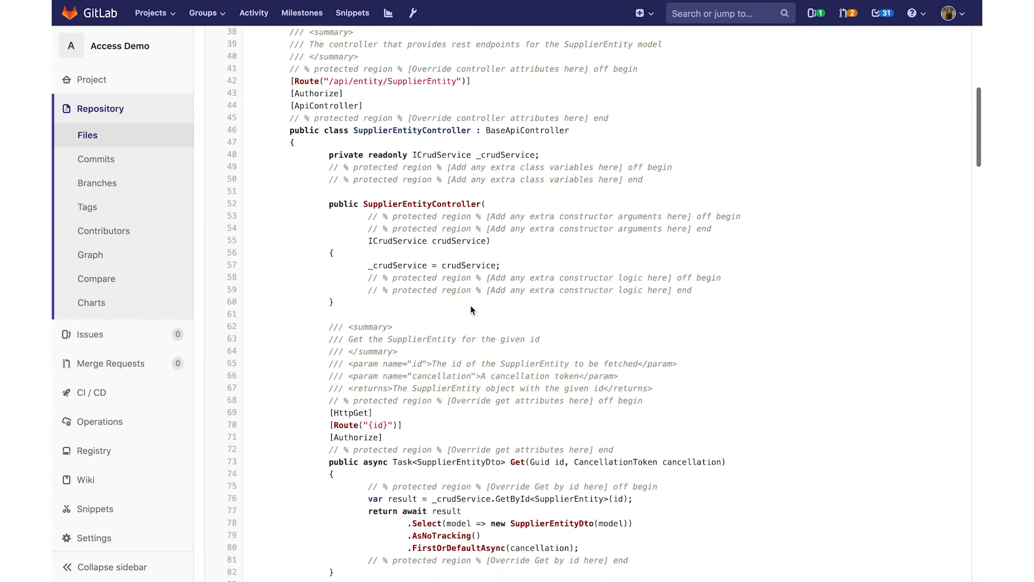
scroll(470, 305, "down", 5)
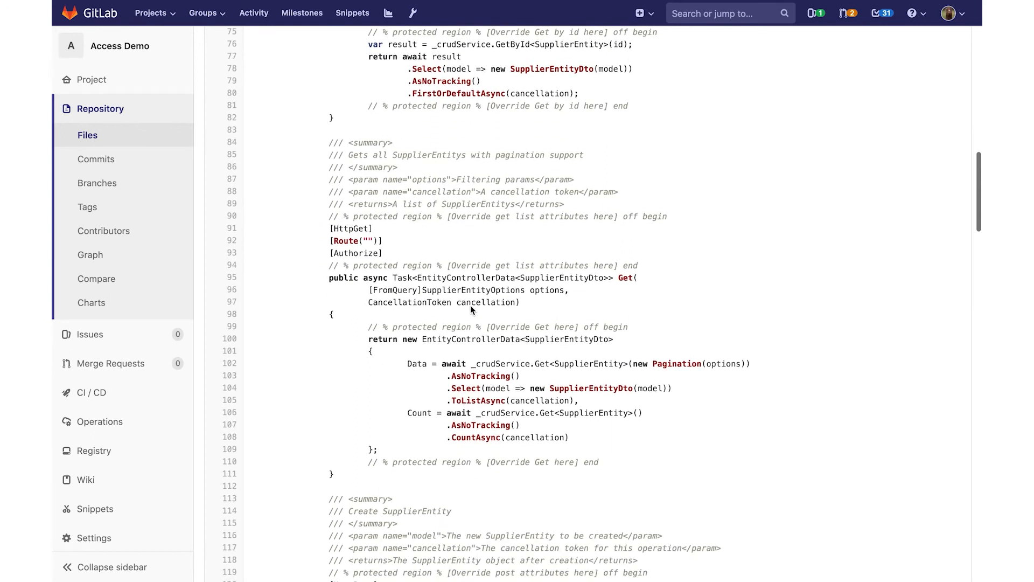
scroll(470, 305, "down", 6)
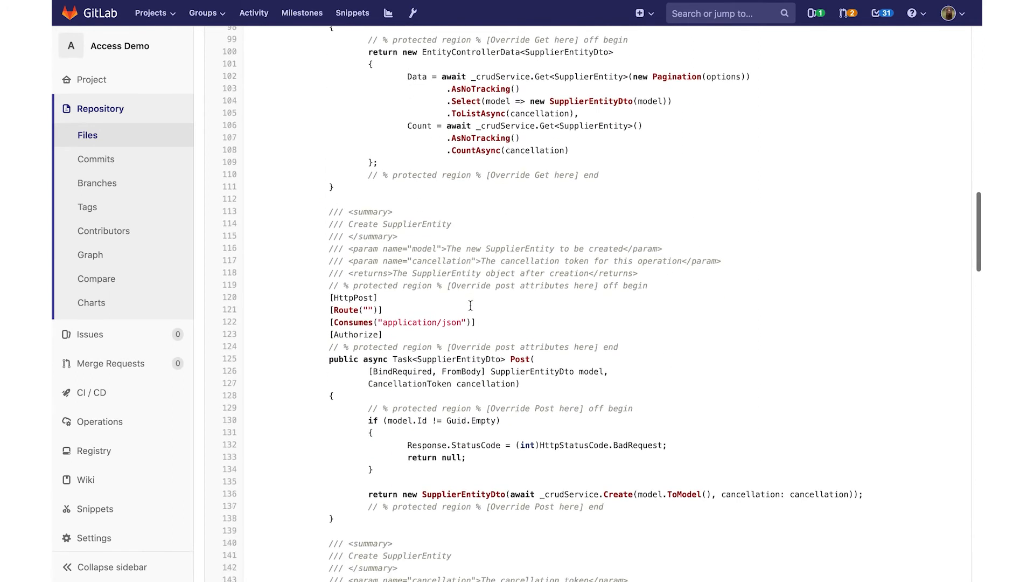
scroll(471, 305, "down", 2)
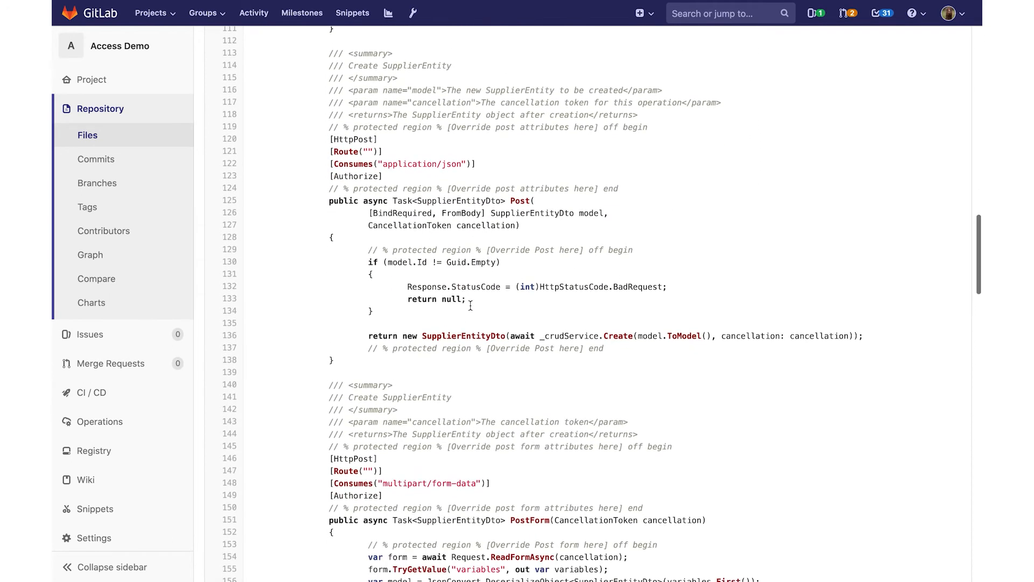
scroll(470, 305, "down", 3)
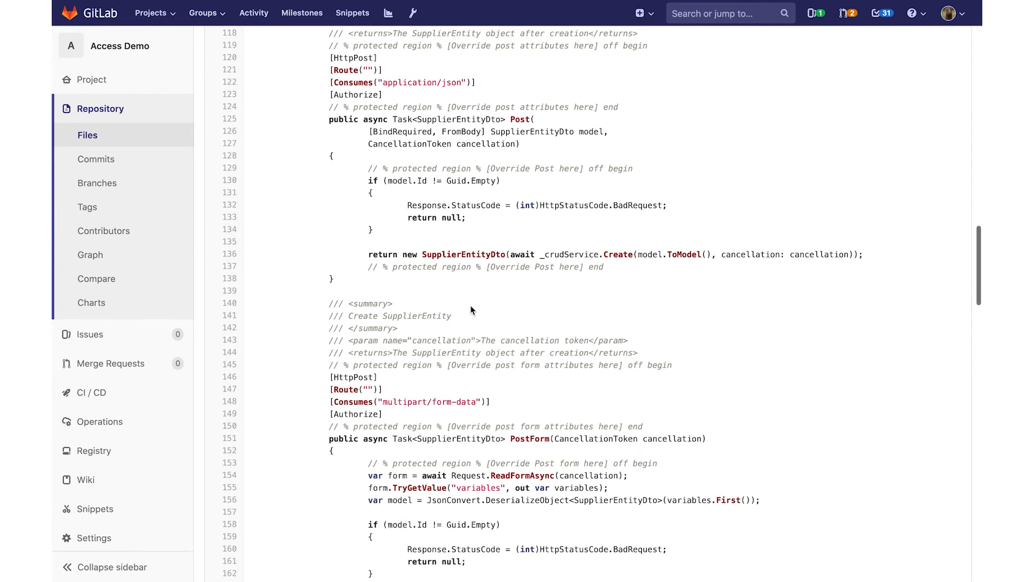
scroll(470, 305, "down", 3)
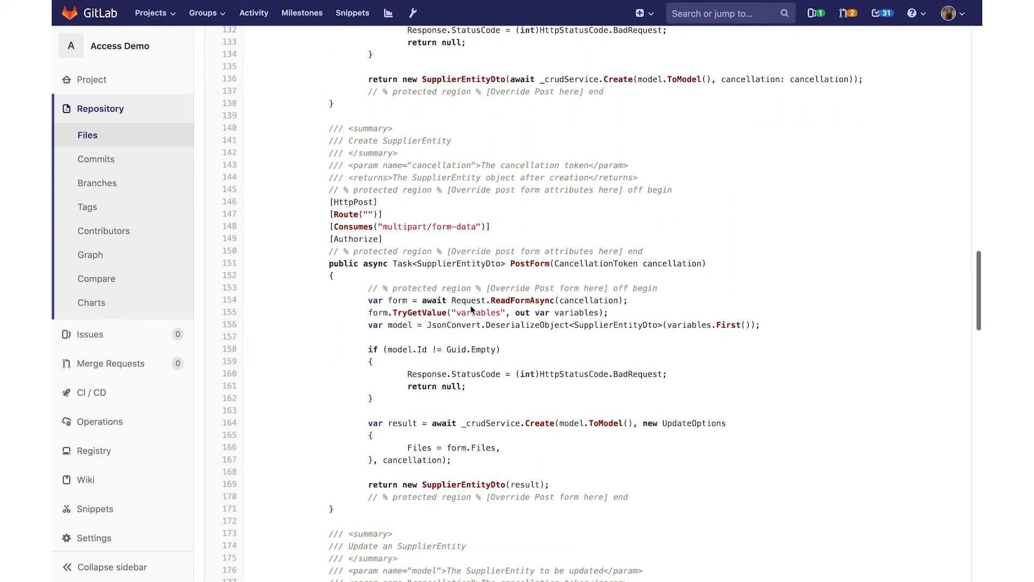
scroll(470, 304, "down", 3)
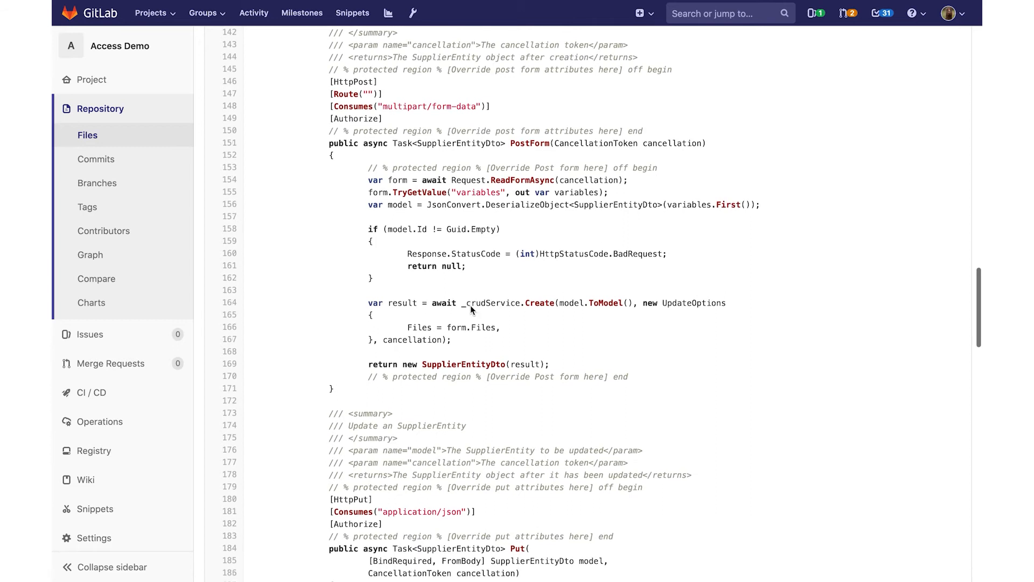
scroll(470, 305, "up", 1)
left_click(410, 128)
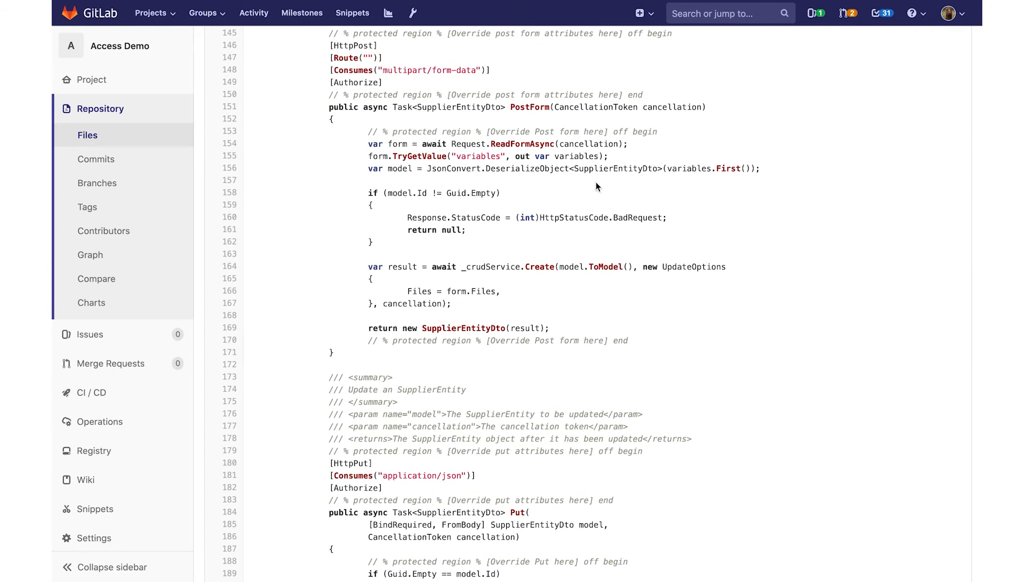